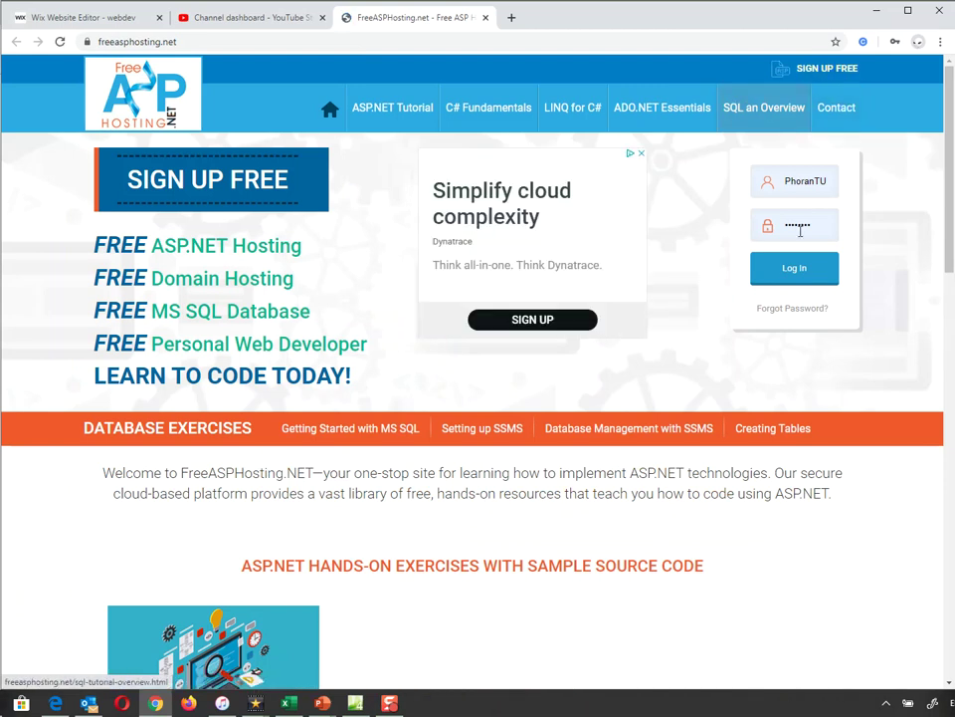
Step: Log in to the FreeASPHosting account and open the My Files file manager
left_click(796, 269)
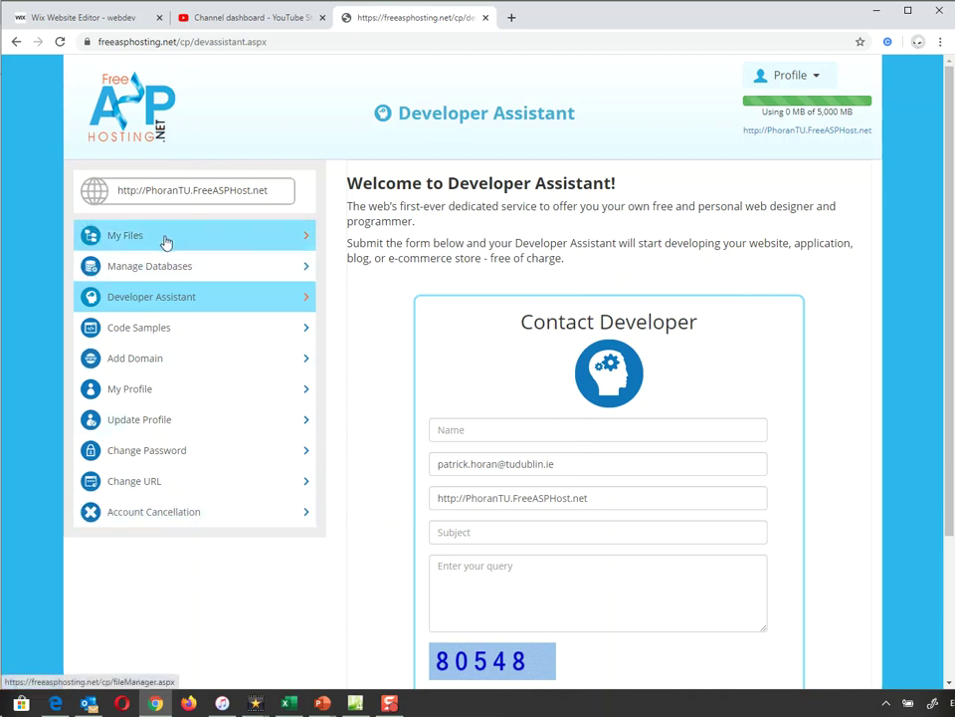
left_click(120, 238)
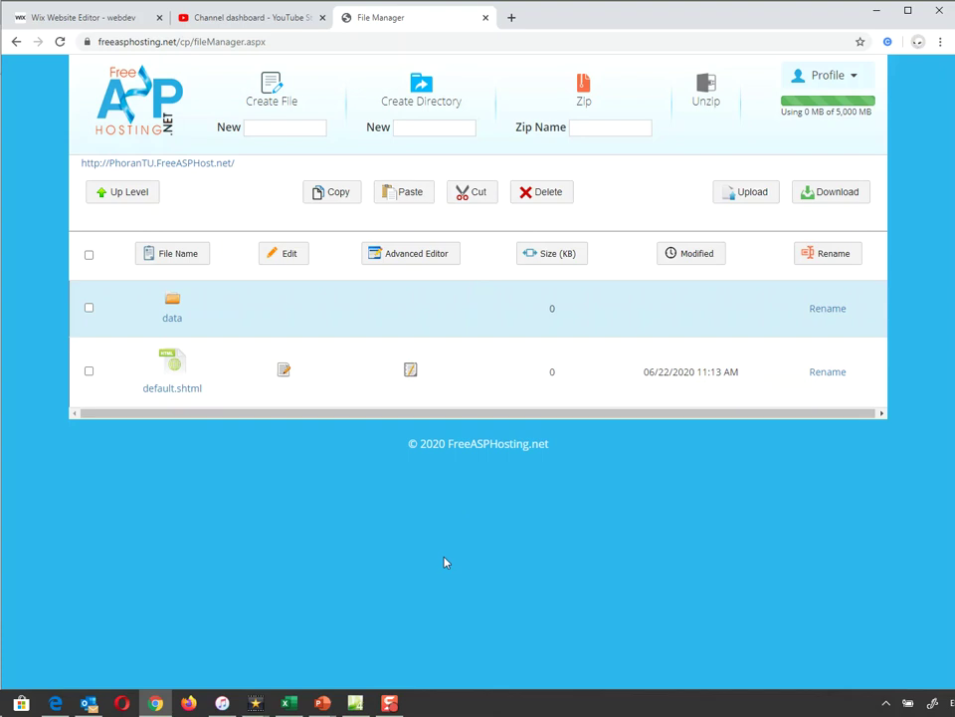
Step: Switch to File Explorer, open the upload folder inside webdev, and widen the Name column to show full file names
key("alt+Tab")
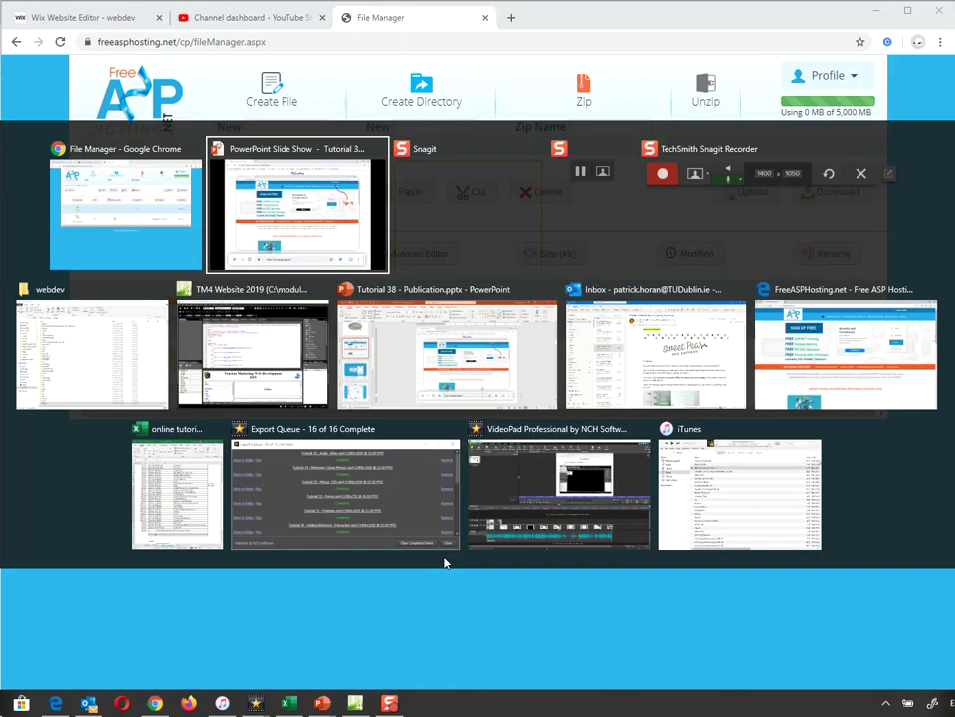
key("alt+Tab")
key("alt+Tab")
key("alt+Tab")
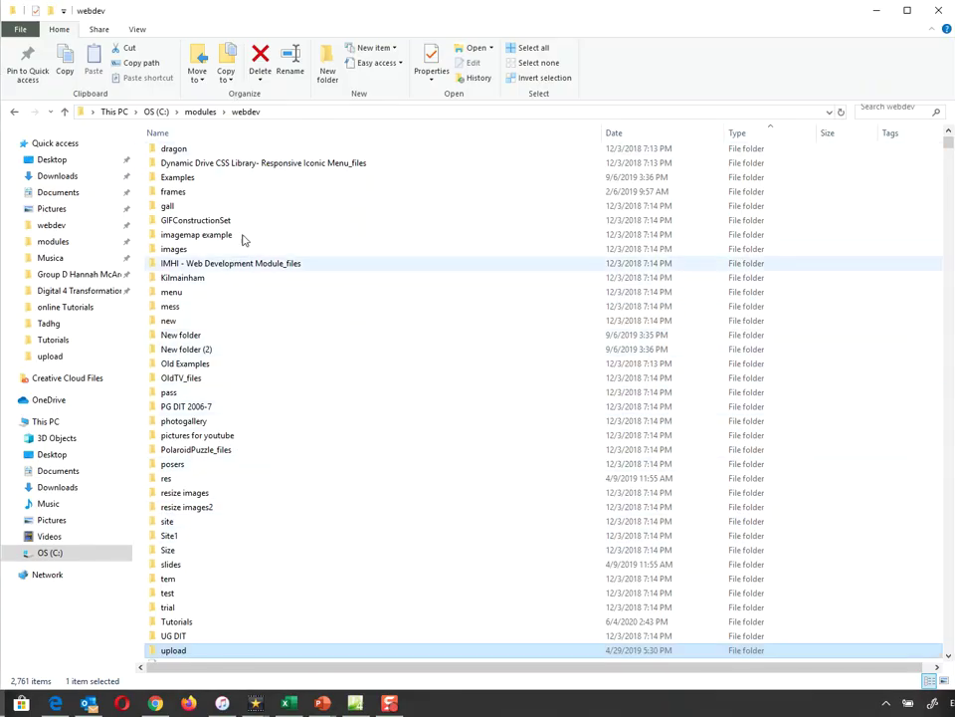
double_click(174, 652)
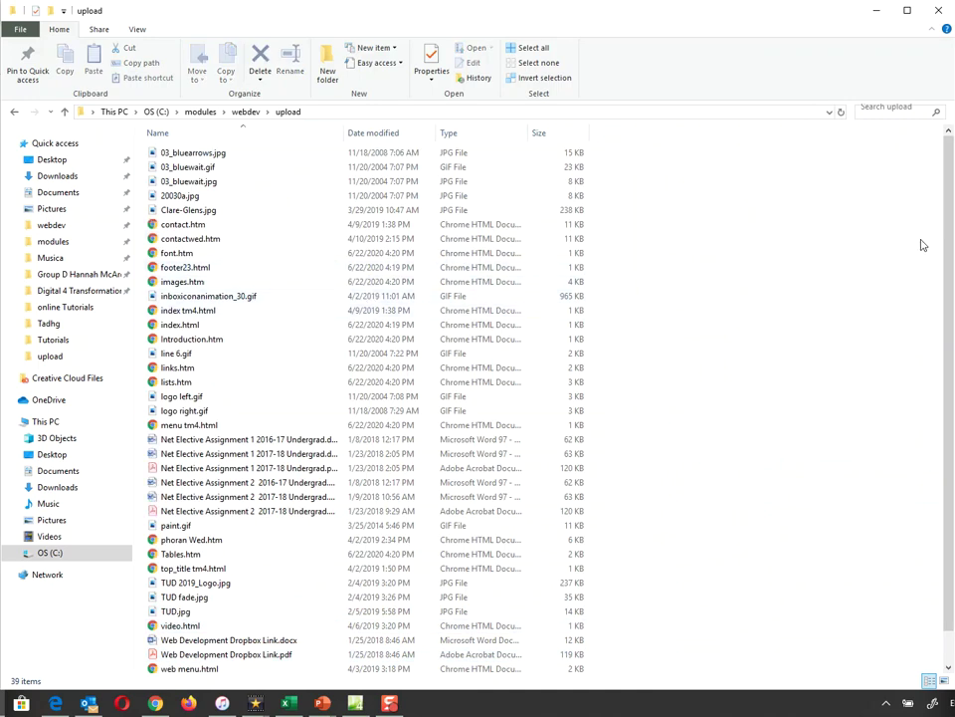
left_click_drag(946, 239, 944, 197)
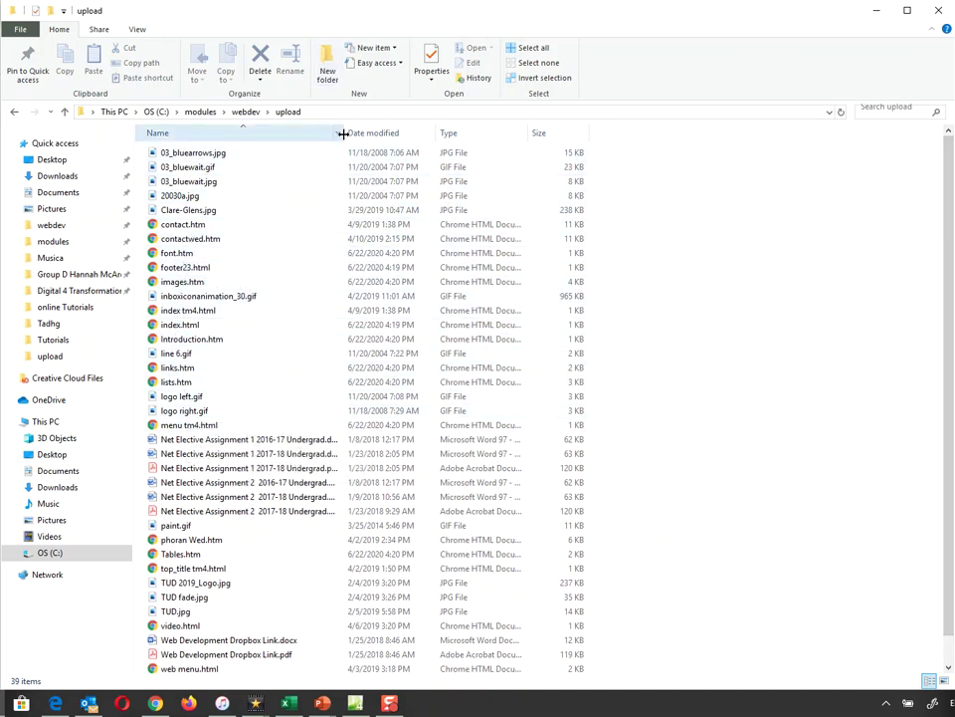
left_click_drag(344, 133, 484, 132)
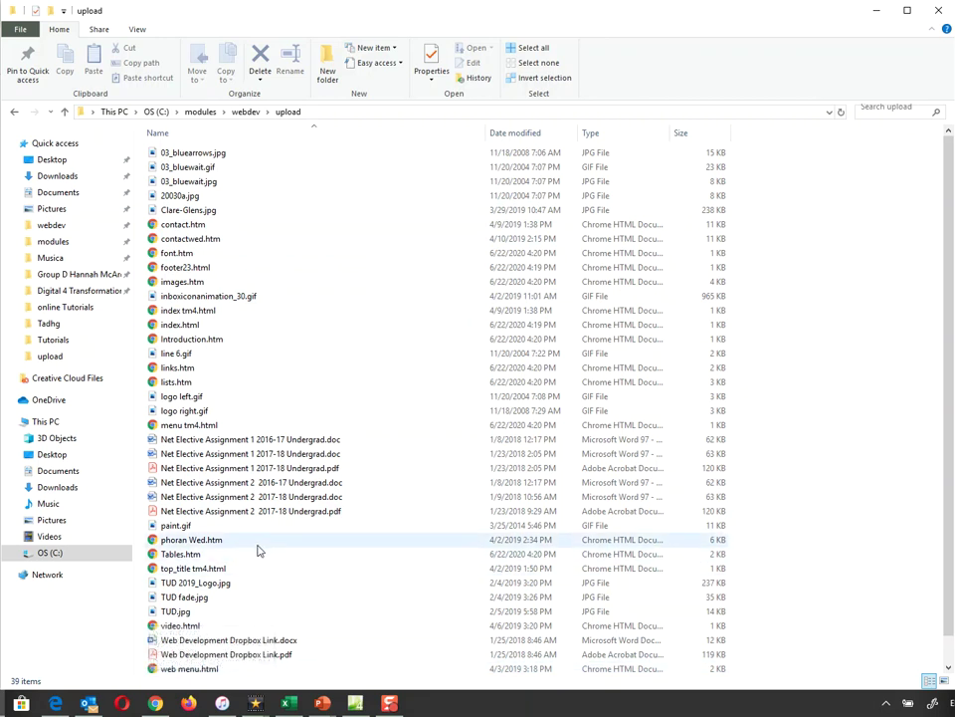
Step: Select all files in the upload folder and compress them into a zipped folder named index.zip
double_click(328, 568)
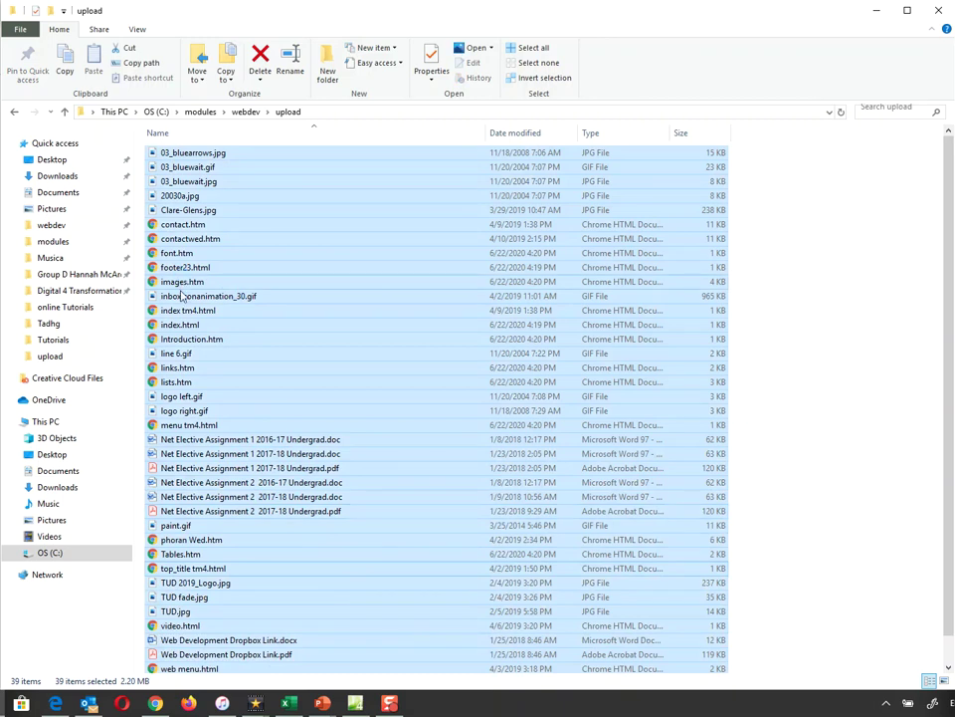
right_click(180, 328)
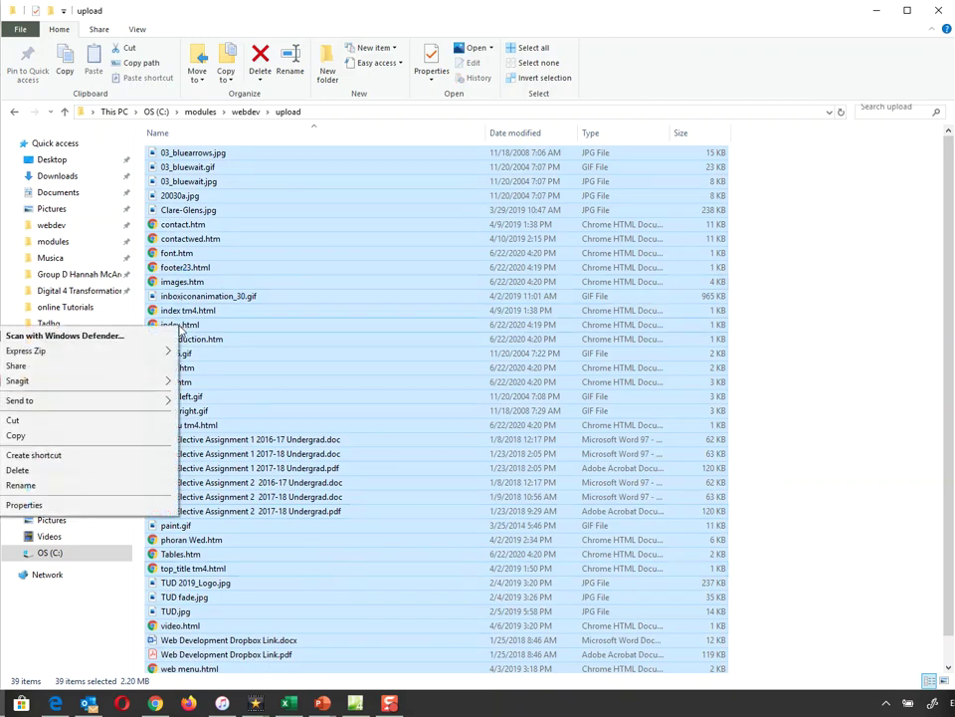
mouse_move(165, 402)
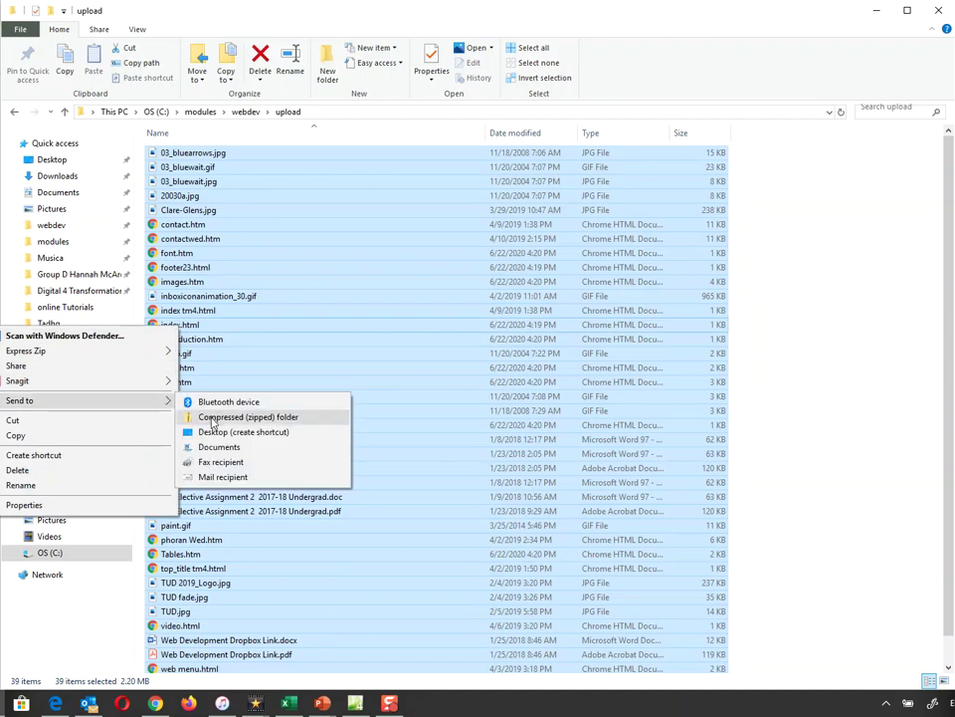
left_click(223, 418)
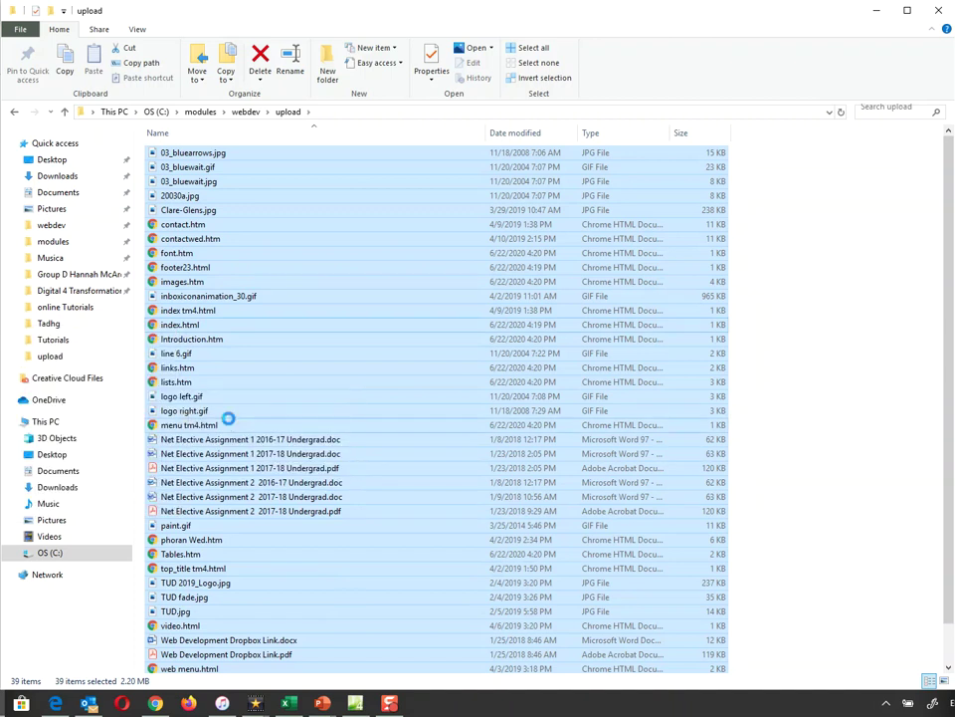
key("Return")
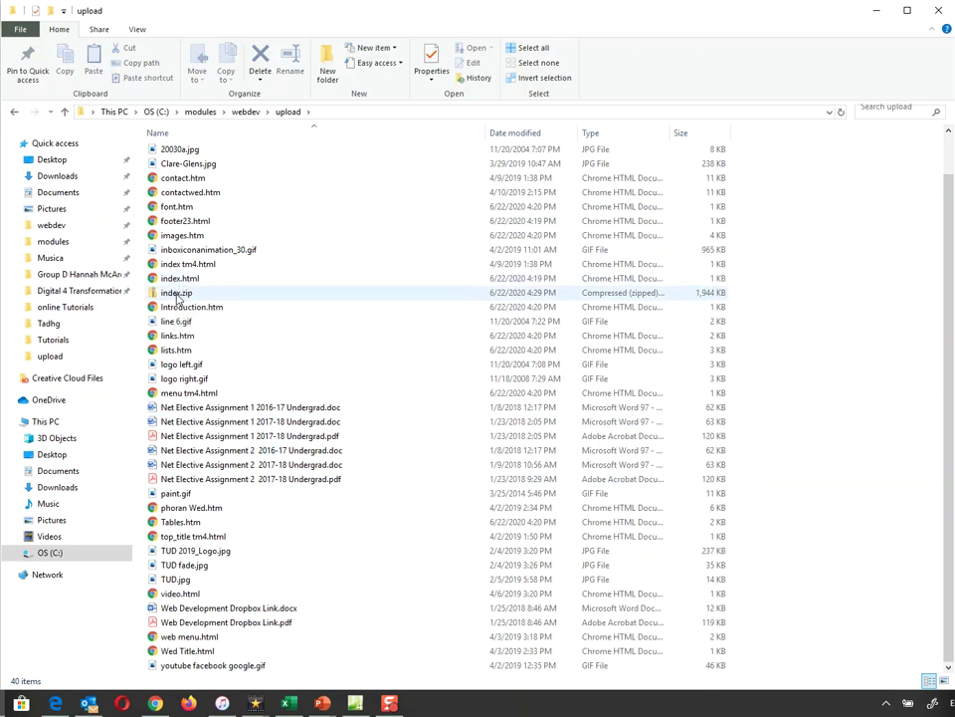
Step: Rename the new zip archive in the upload folder as website.zip
left_click(179, 294)
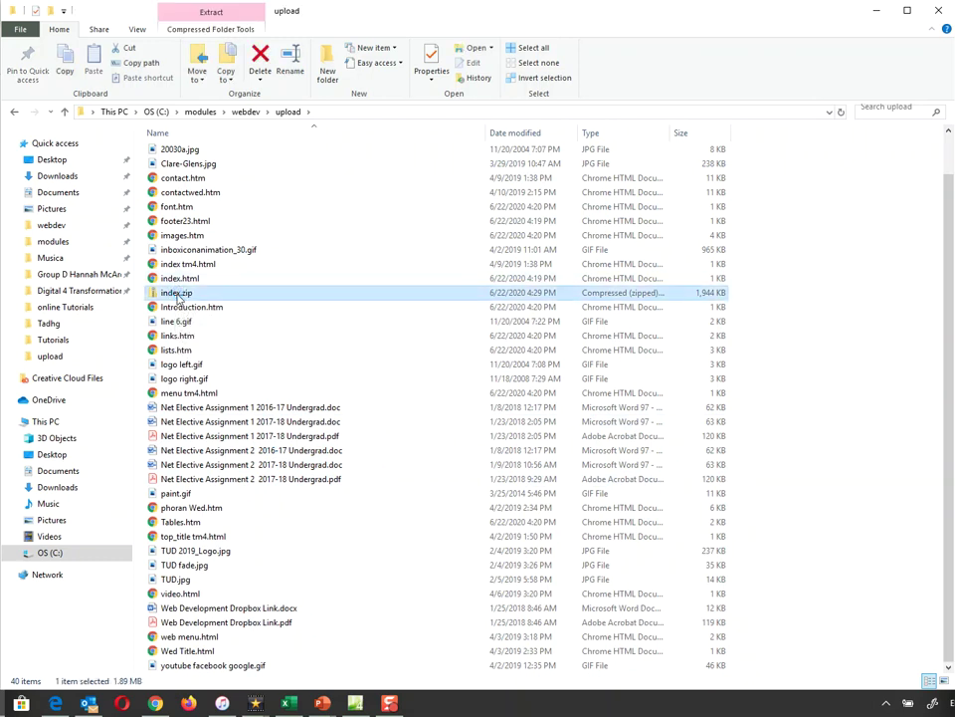
left_click(179, 295)
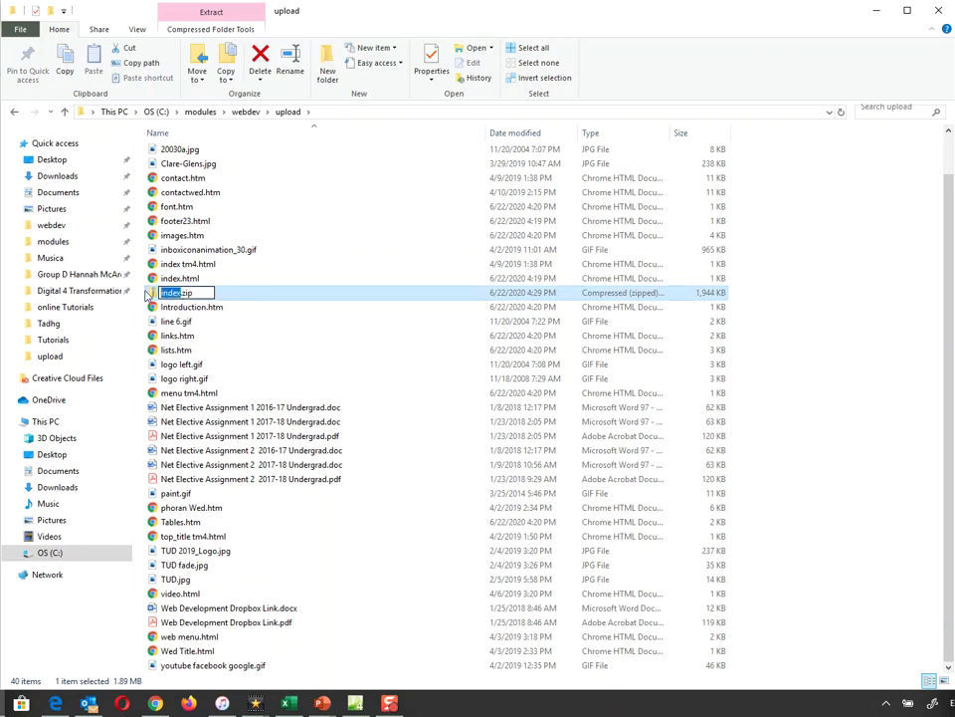
type("website")
left_click(195, 309)
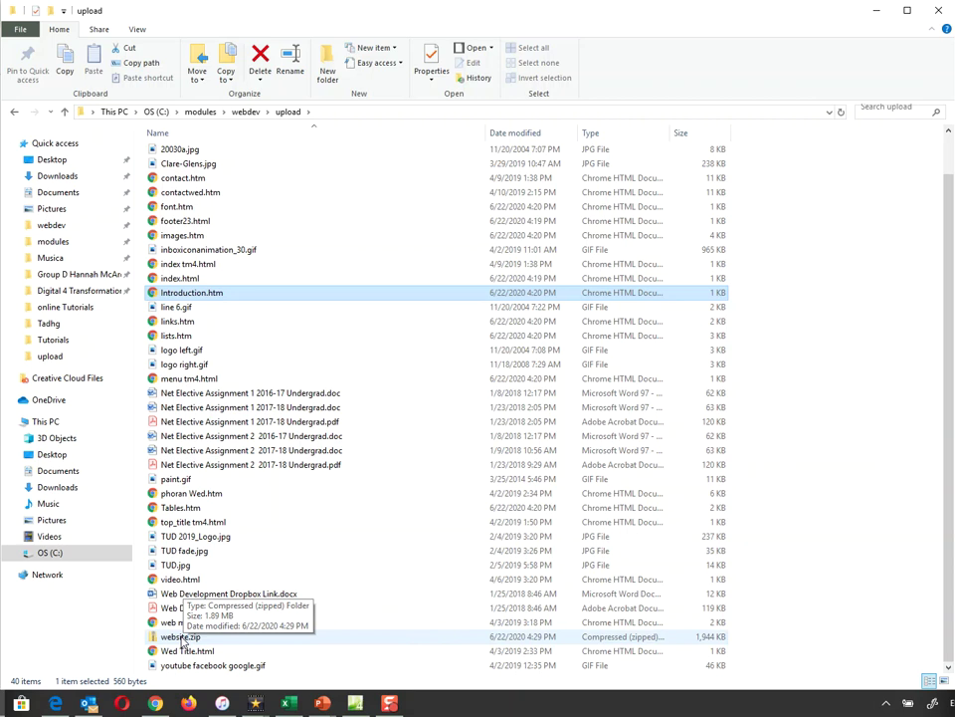
Step: Switch back to the hosting file manager in Chrome and upload website.zip from the upload folder
key("alt+Tab")
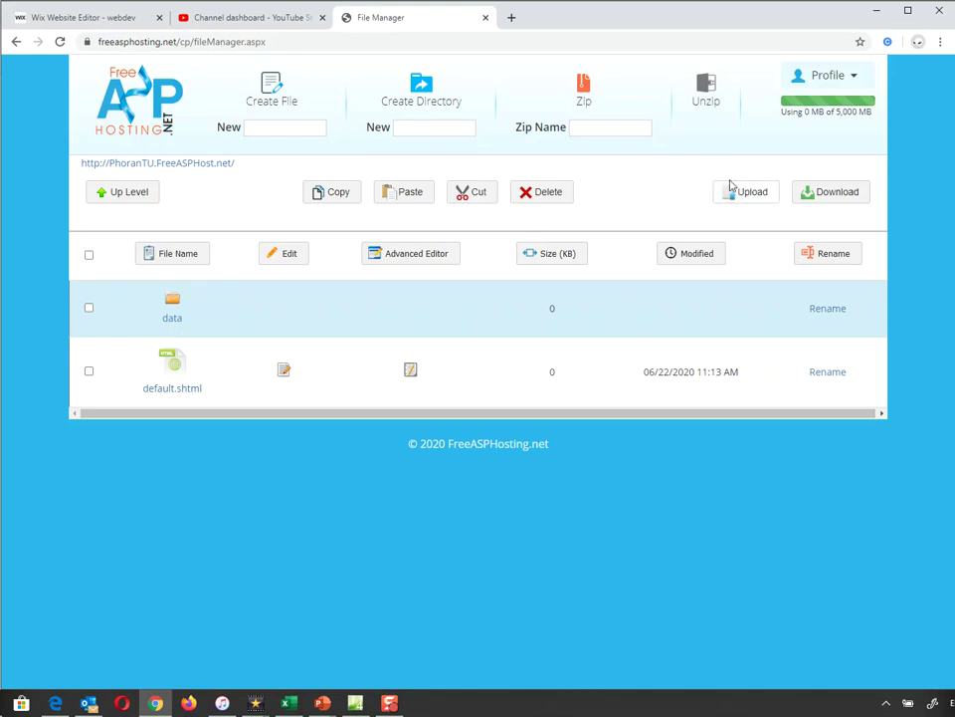
left_click(753, 197)
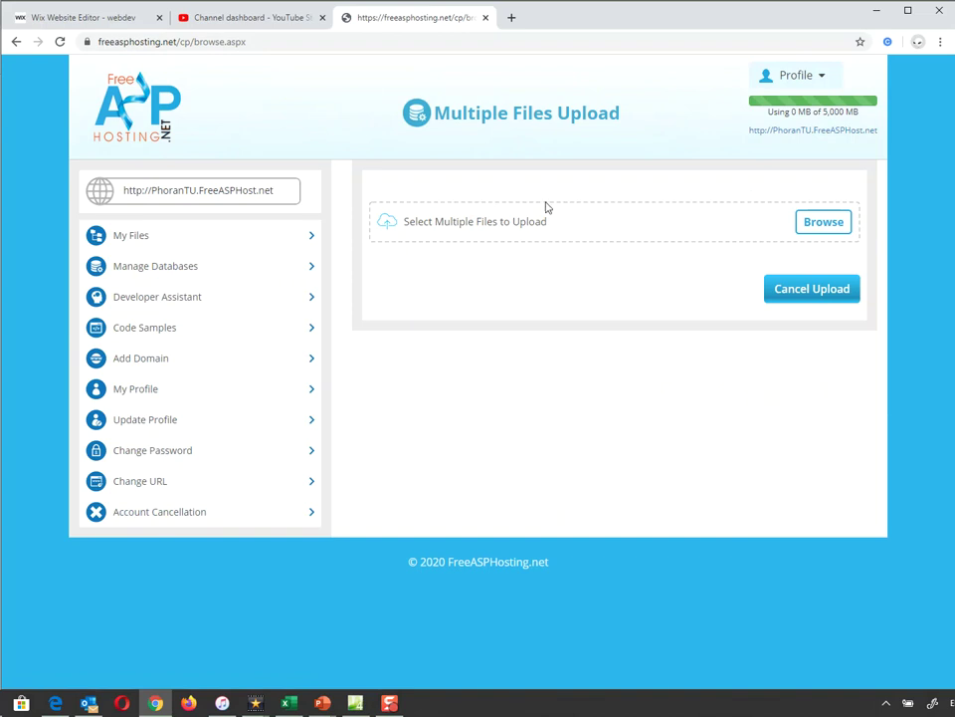
left_click(819, 223)
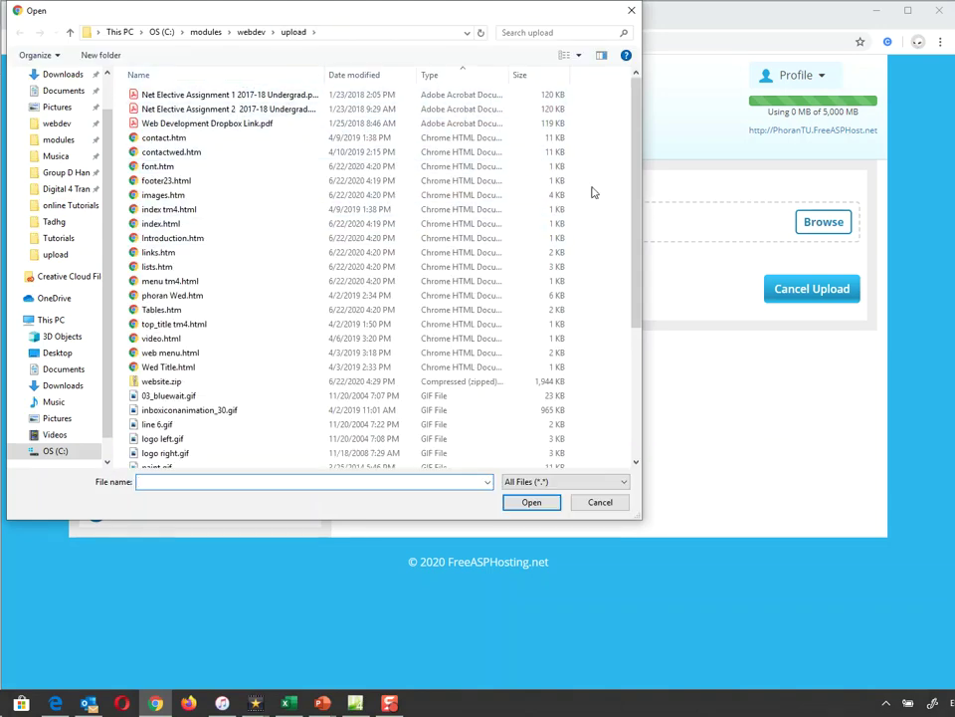
left_click(163, 382)
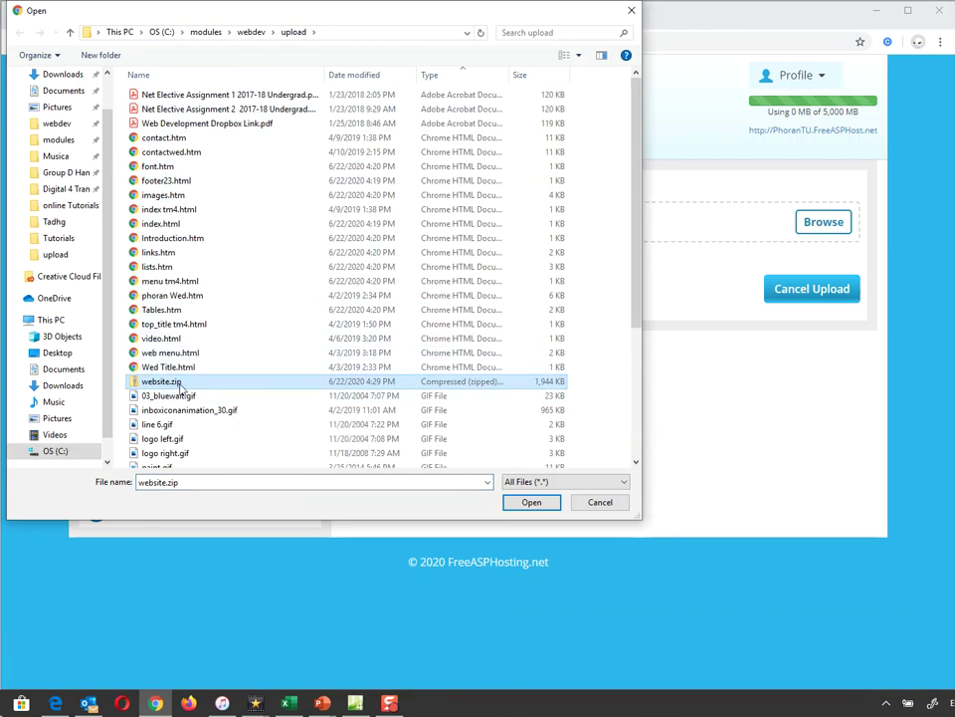
left_click(533, 500)
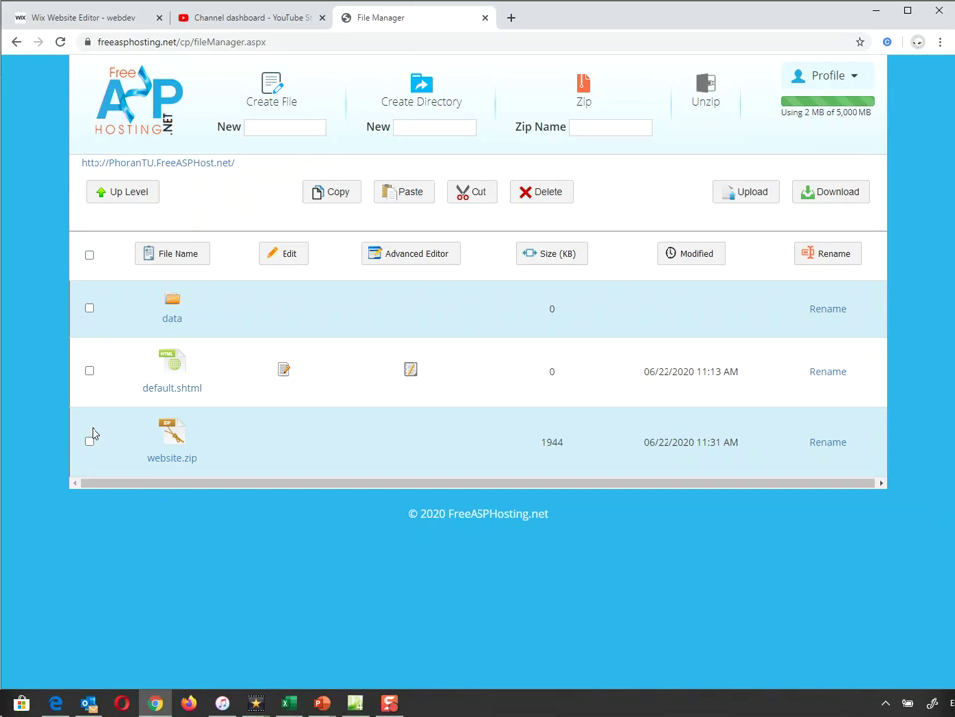
Step: Unzip website.zip in the file manager, allowing existing files to be overwritten
left_click(89, 441)
left_click(706, 98)
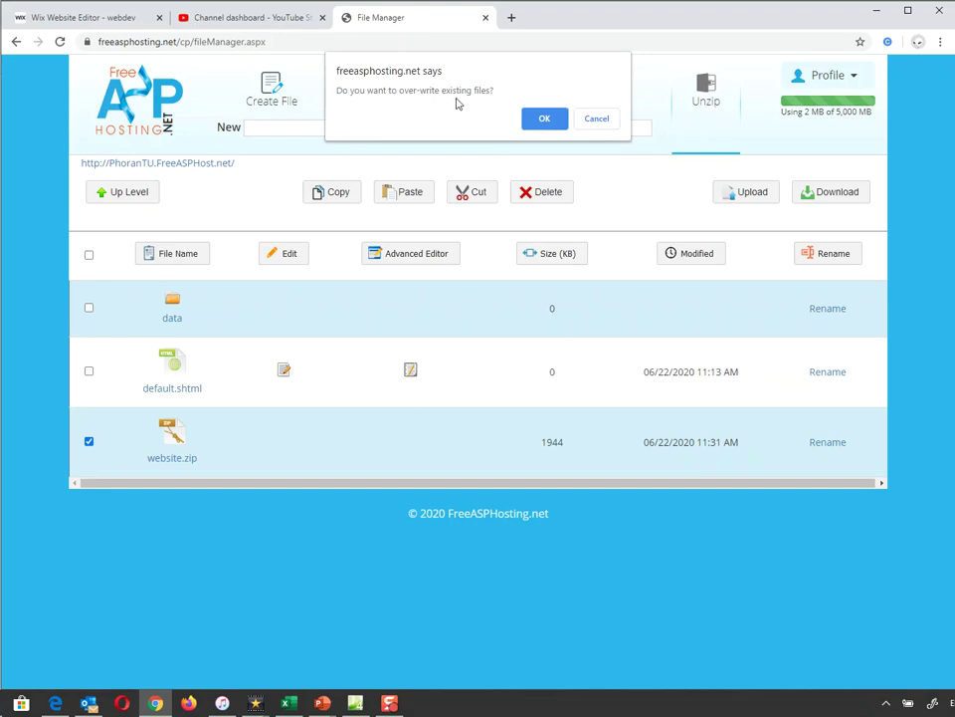
left_click(541, 118)
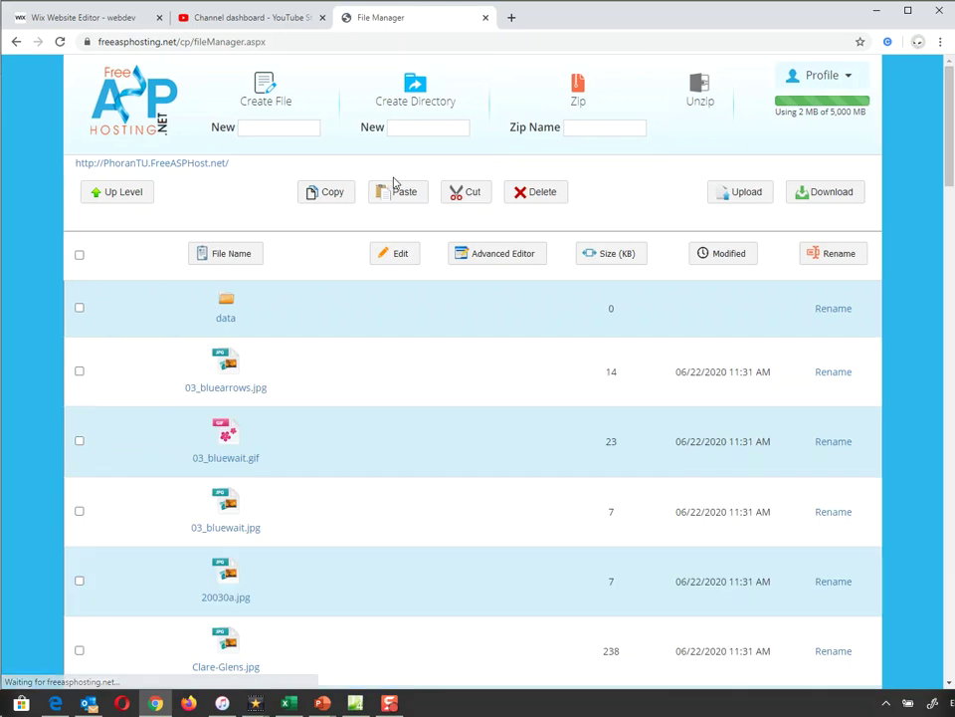
Step: Look through the extracted files, open index.html to view the published site, and highlight its web address
scroll(351, 443, "down", 10)
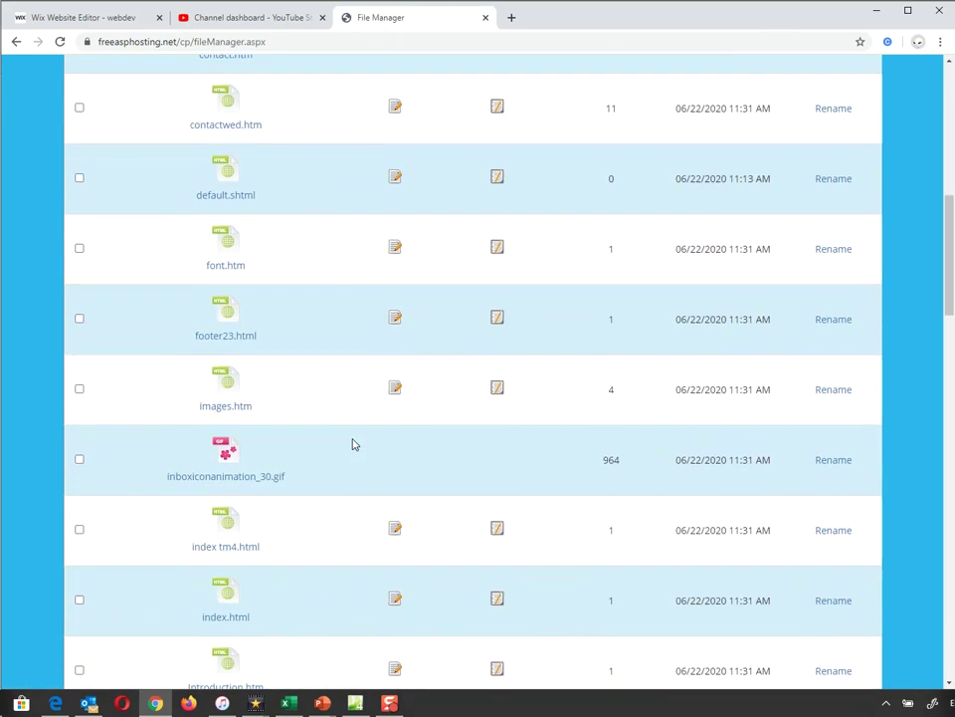
scroll(351, 444, "down", 4)
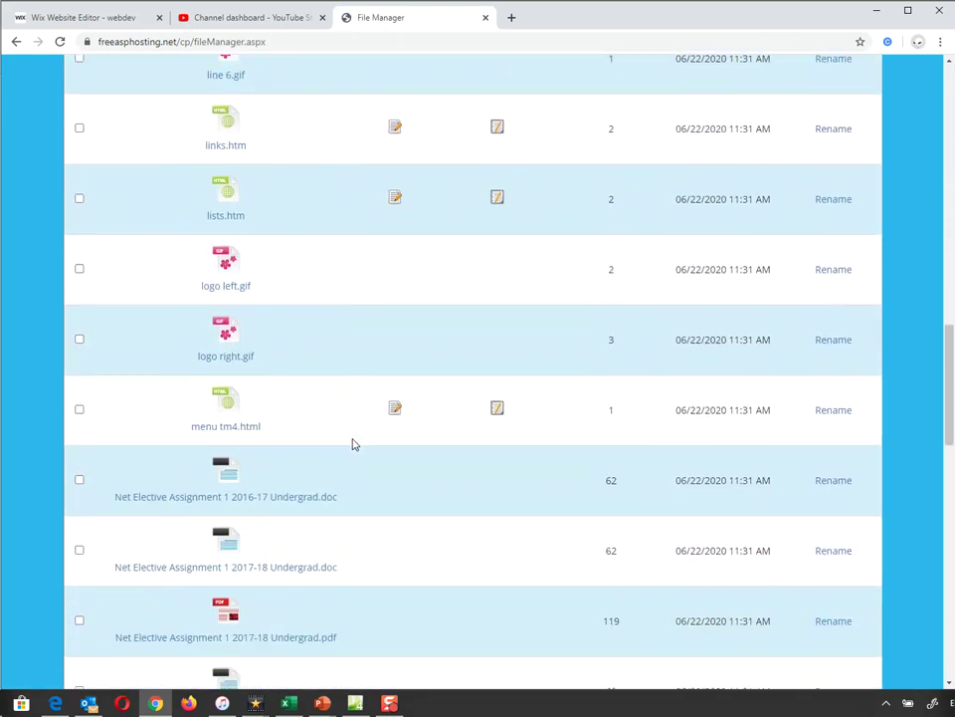
scroll(351, 442, "up", 1)
scroll(352, 441, "up", 6)
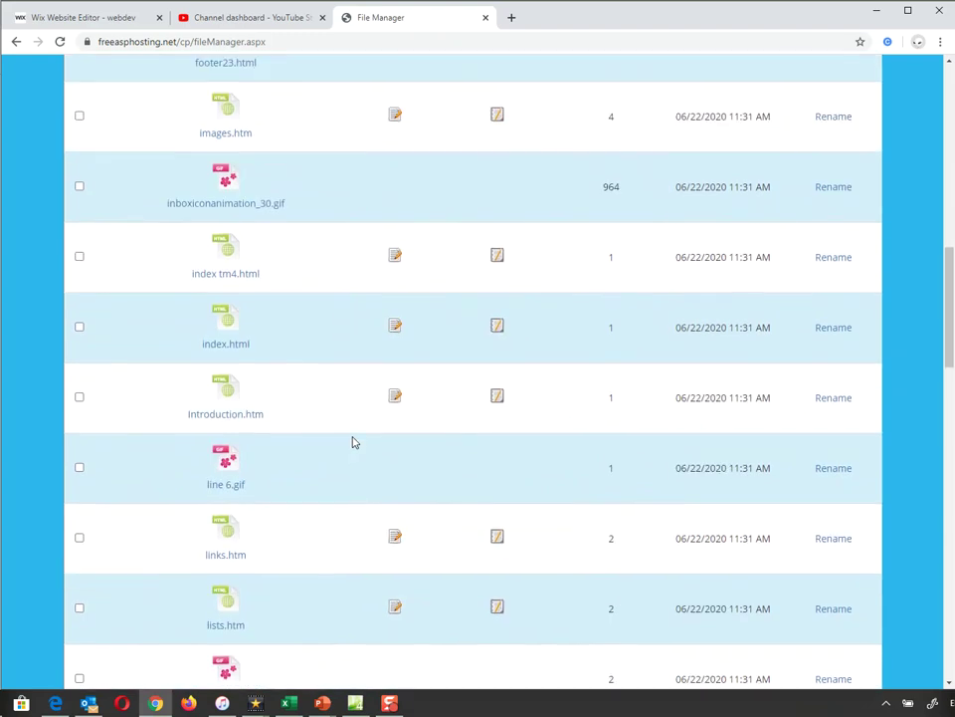
scroll(351, 442, "up", 8)
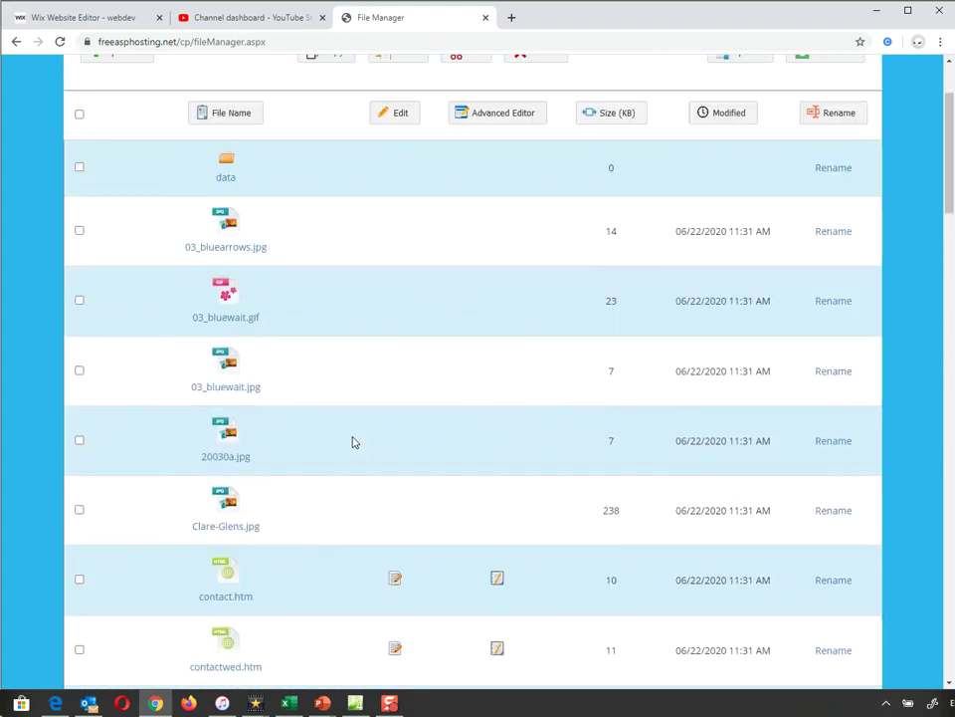
scroll(351, 442, "down", 5)
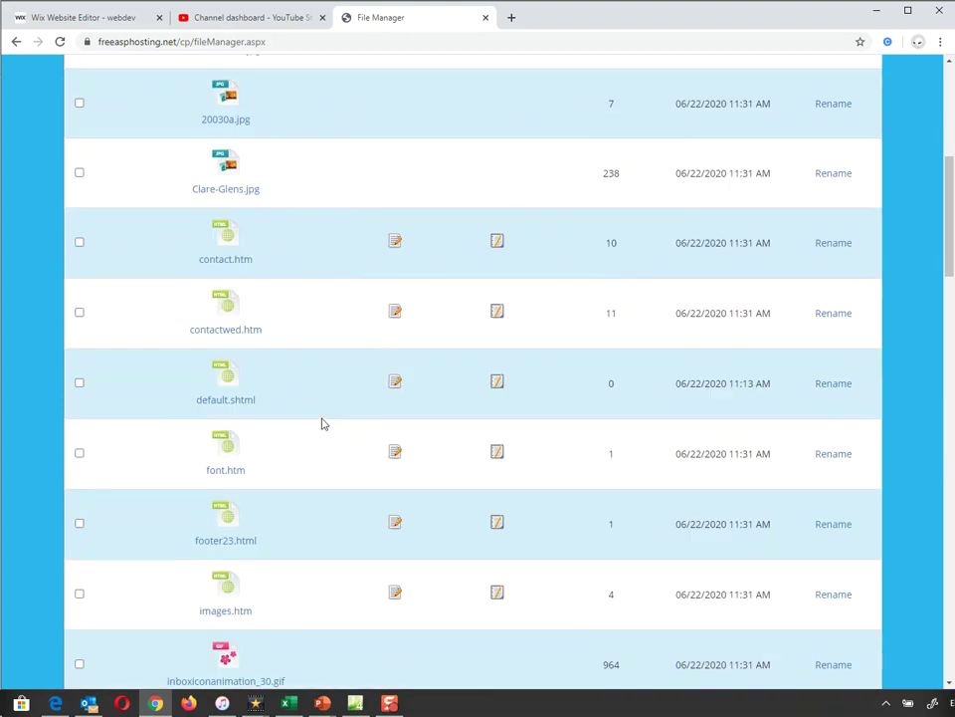
scroll(322, 423, "down", 3)
scroll(322, 423, "down", 1)
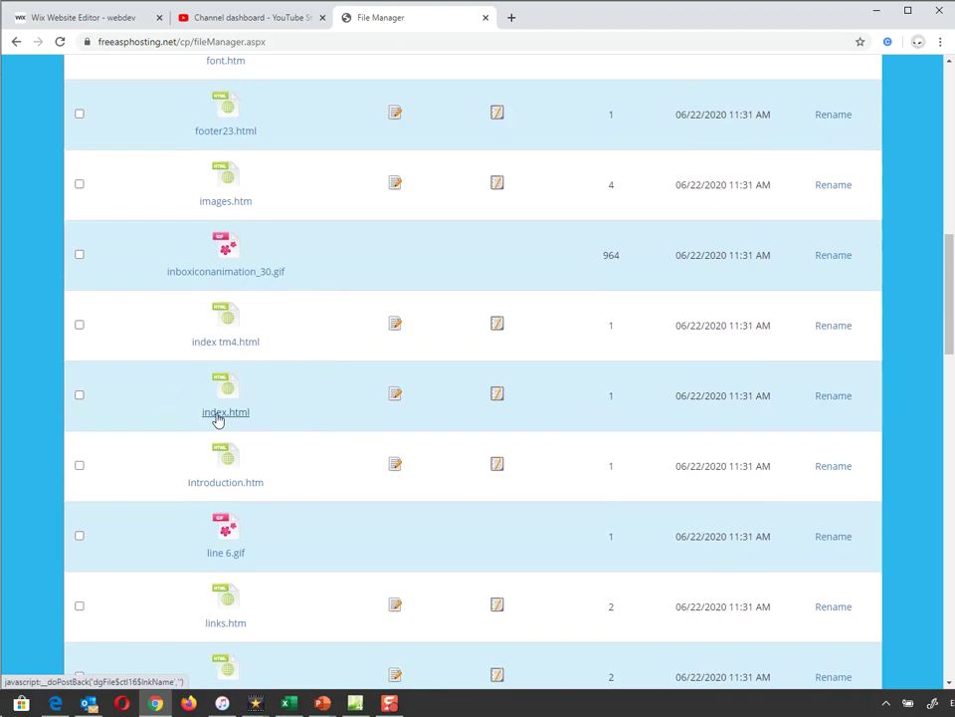
left_click(219, 417)
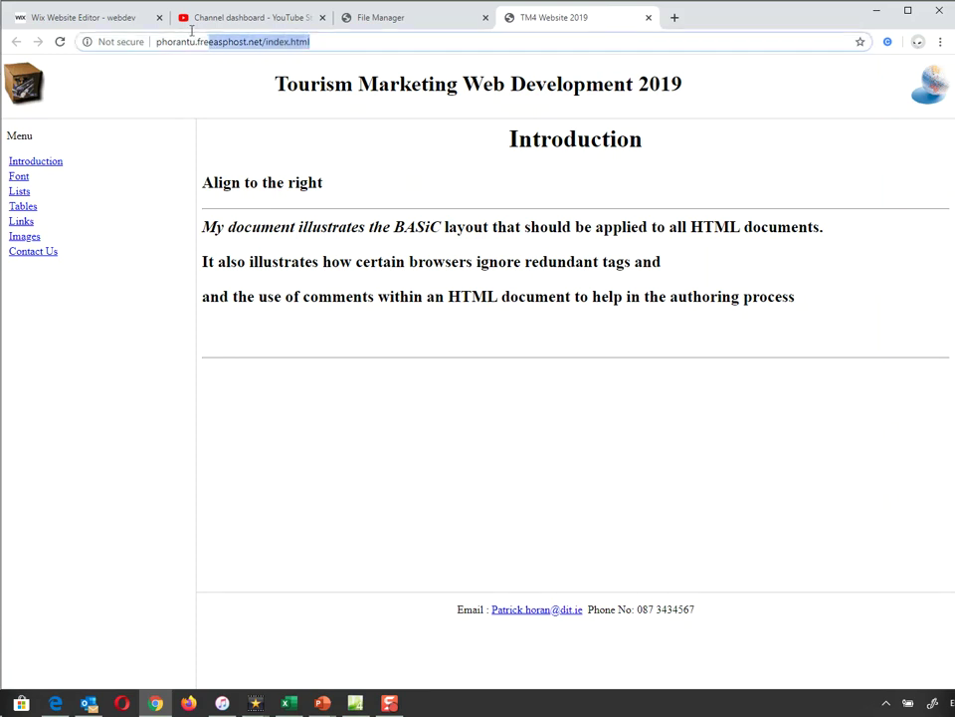
left_click_drag(166, 31, 125, 36)
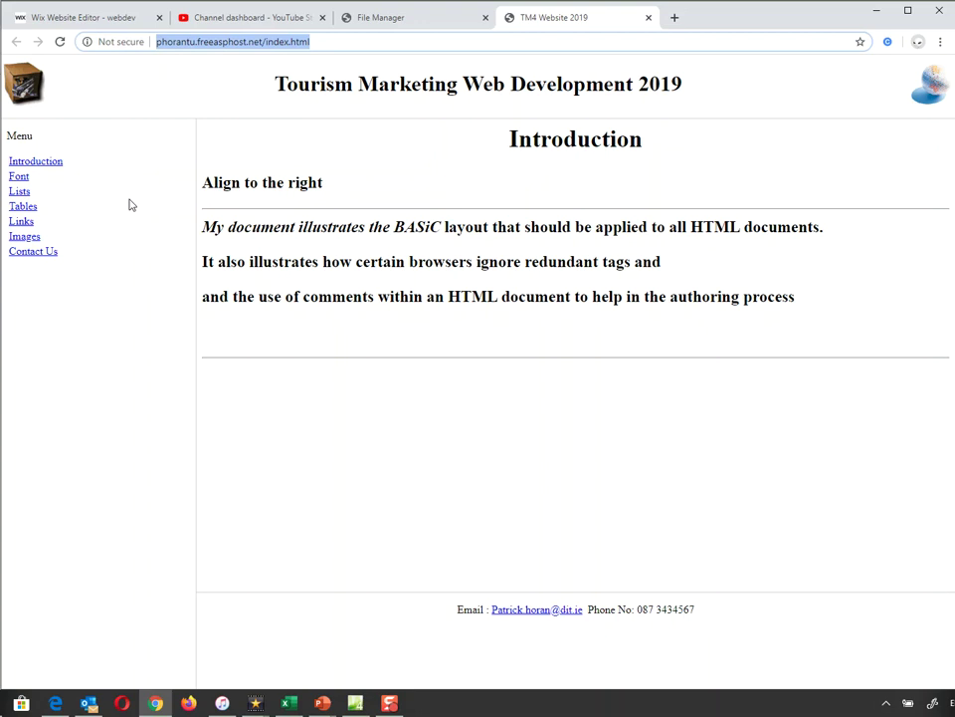
Step: Check the Introduction, Font, Lists, Tables, Links, Images and Contact Us pages of the published website
left_click(38, 168)
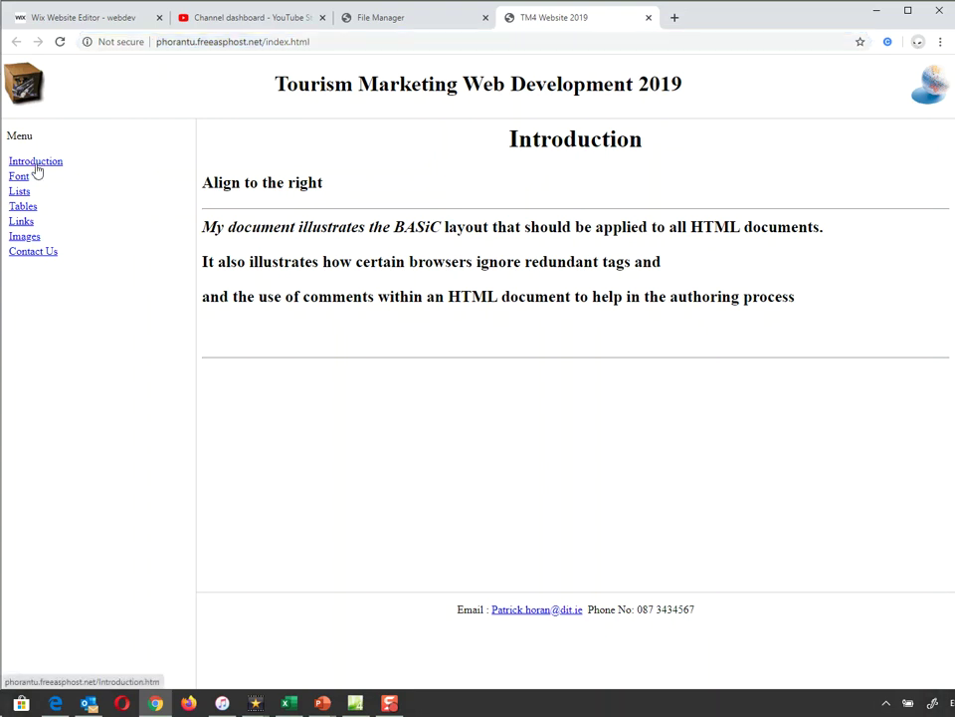
left_click(20, 177)
left_click(19, 192)
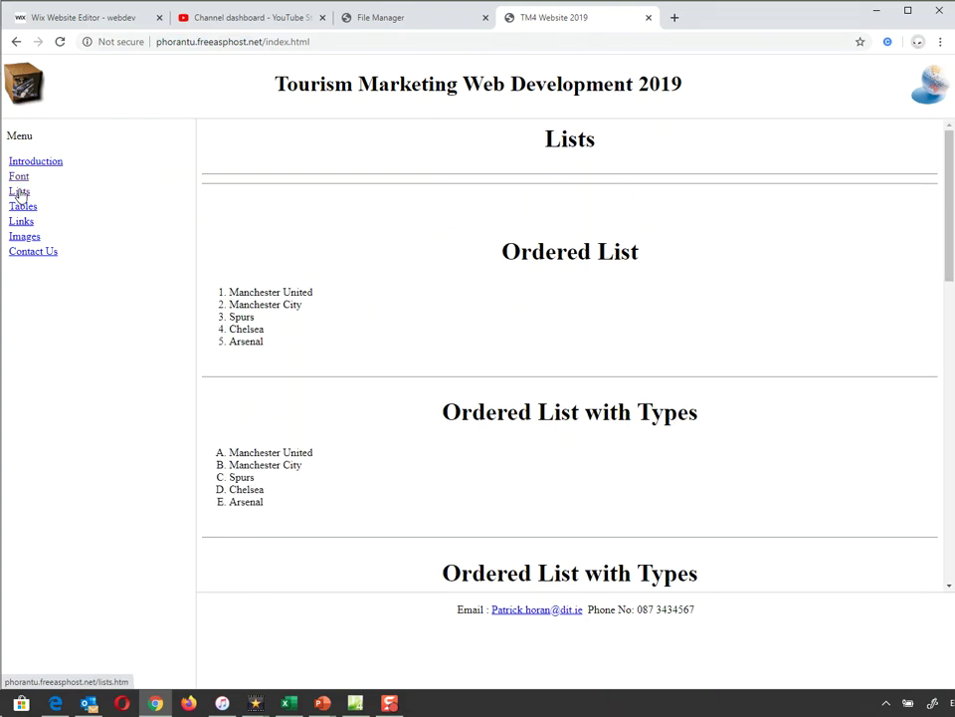
left_click(21, 206)
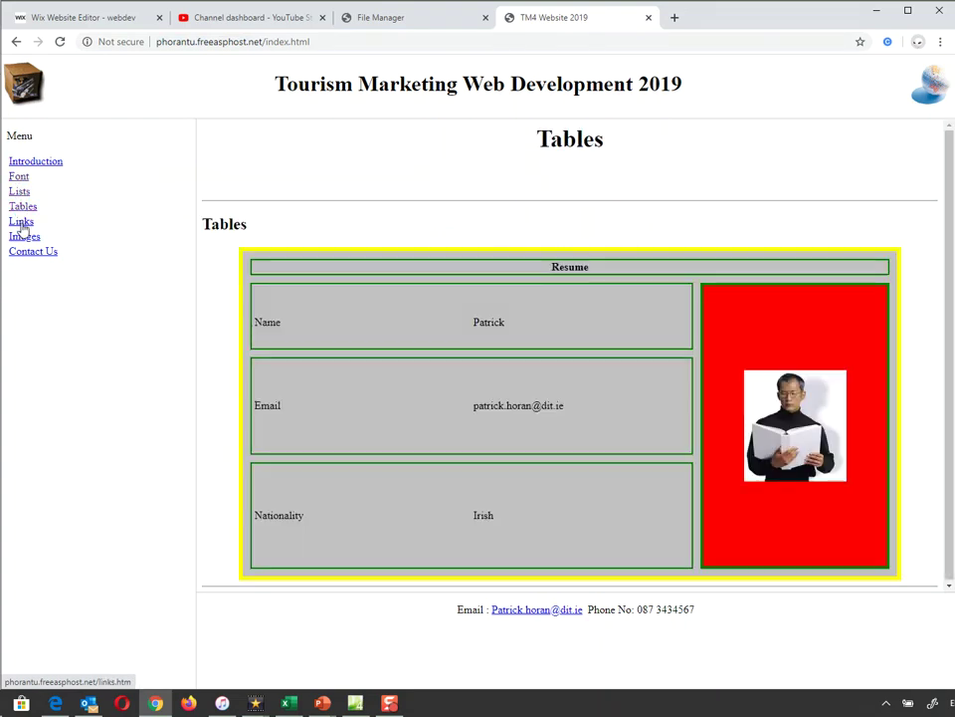
left_click(20, 221)
left_click(24, 237)
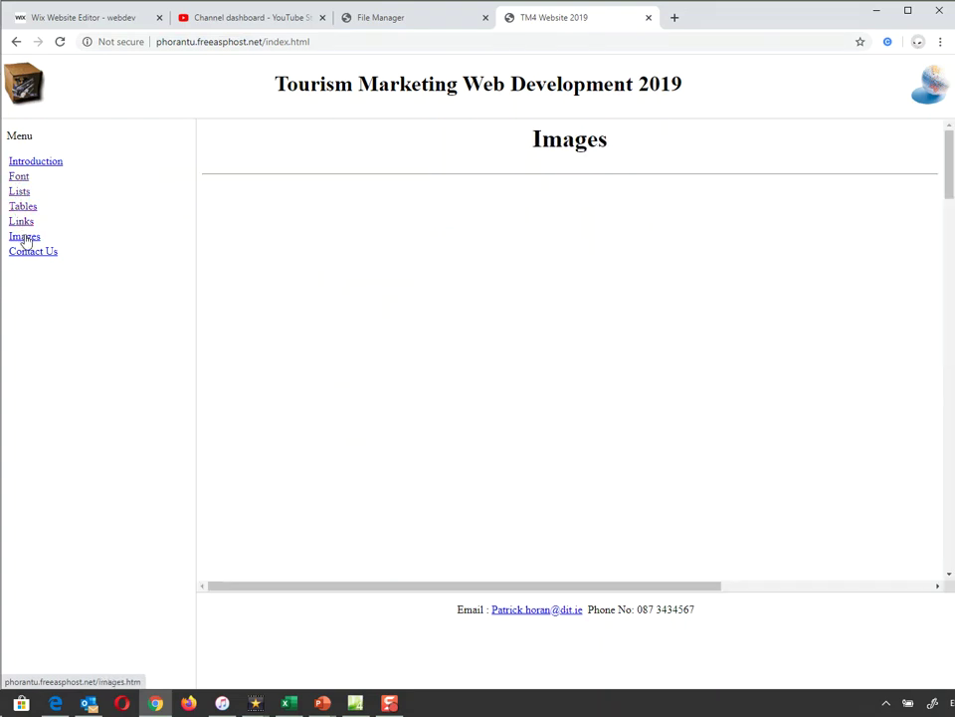
left_click(40, 254)
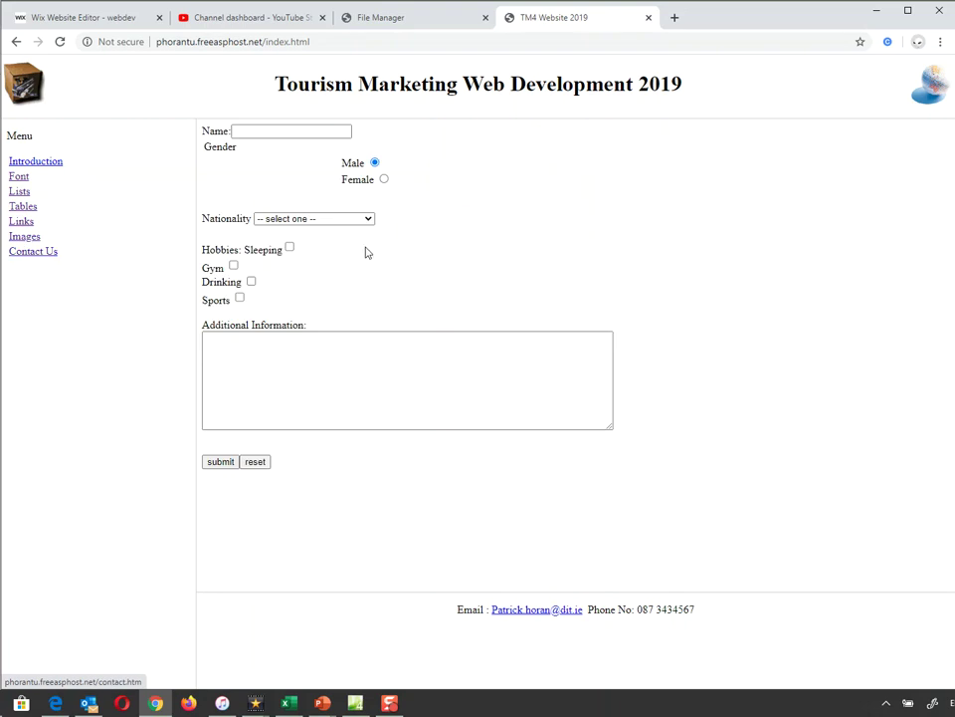
Step: Recheck the Font, Lists, Tables and Links pages of the published website, viewing the longer pages down their full length
left_click(19, 176)
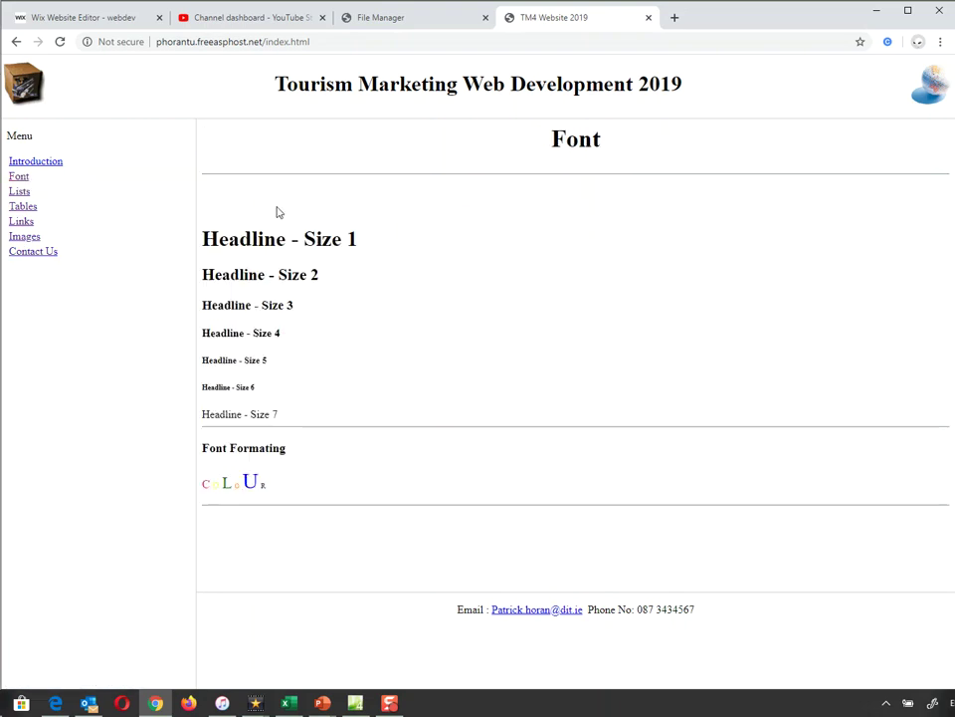
left_click(20, 193)
scroll(351, 211, "down", 10)
left_click(34, 207)
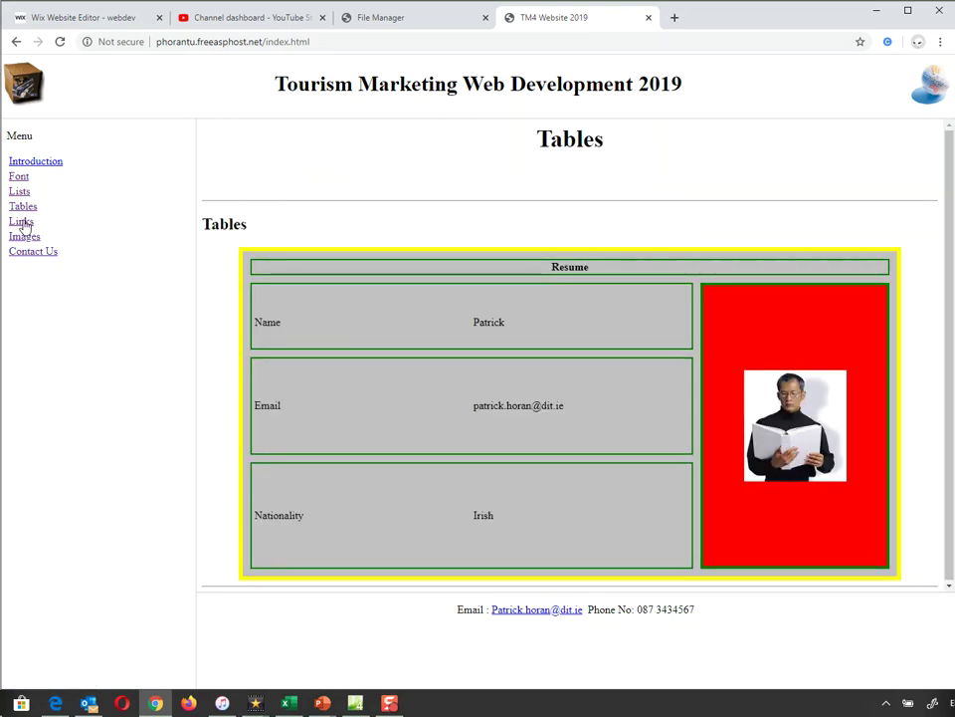
left_click(21, 221)
scroll(298, 221, "down", 5)
scroll(298, 221, "up", 5)
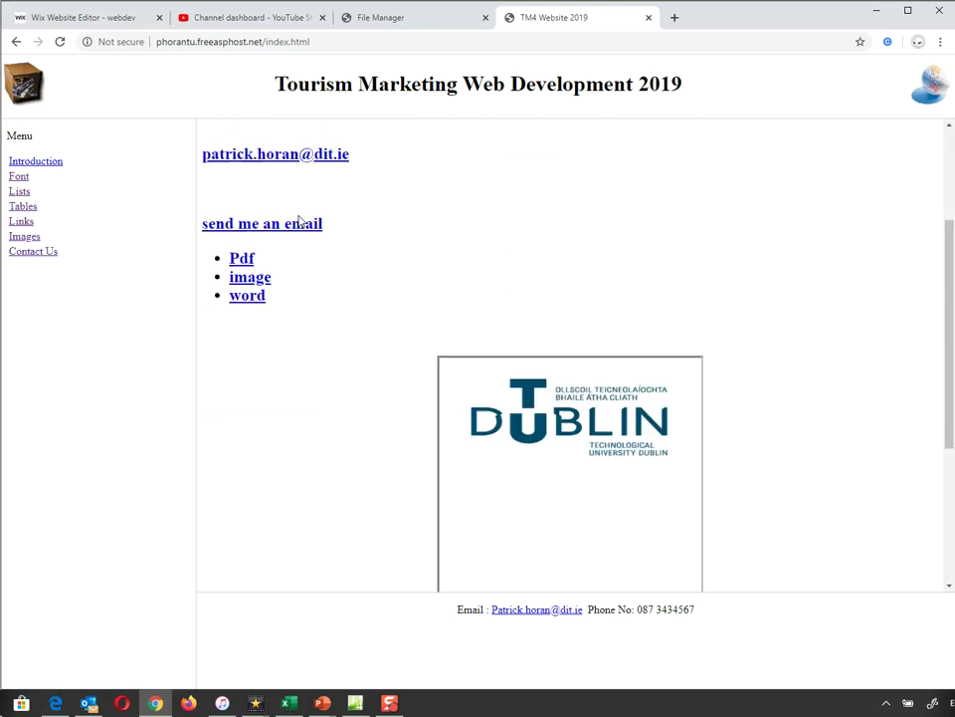
Step: Review the published Images page down to its map, open the Contact Us form, and highlight the site's web address
left_click(24, 236)
scroll(345, 235, "down", 5)
scroll(345, 235, "down", 10)
scroll(345, 234, "down", 8)
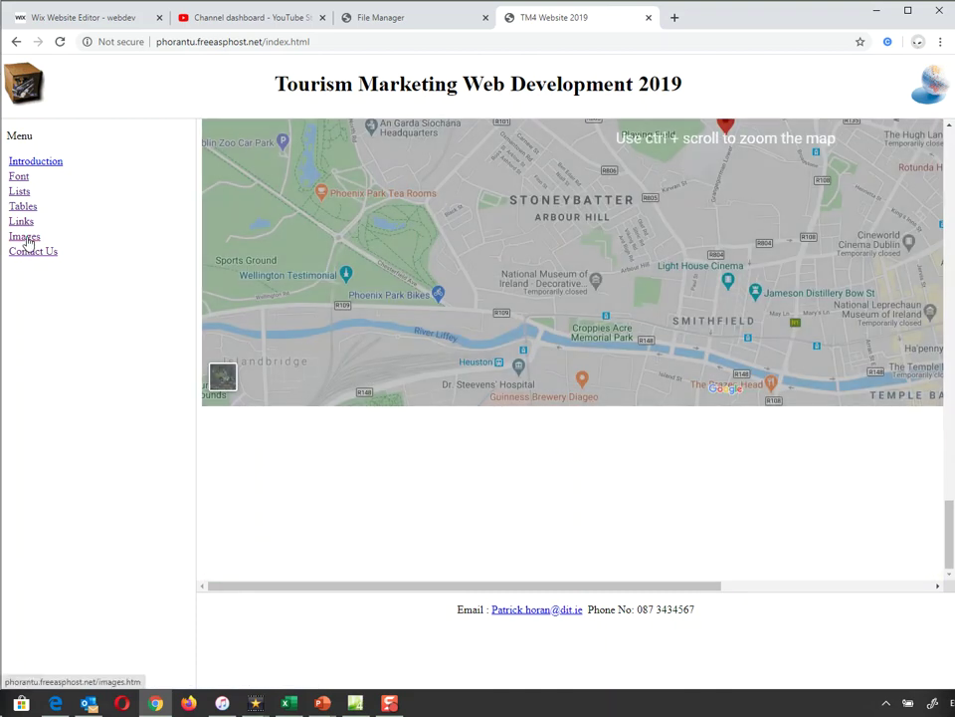
left_click(25, 237)
left_click(31, 253)
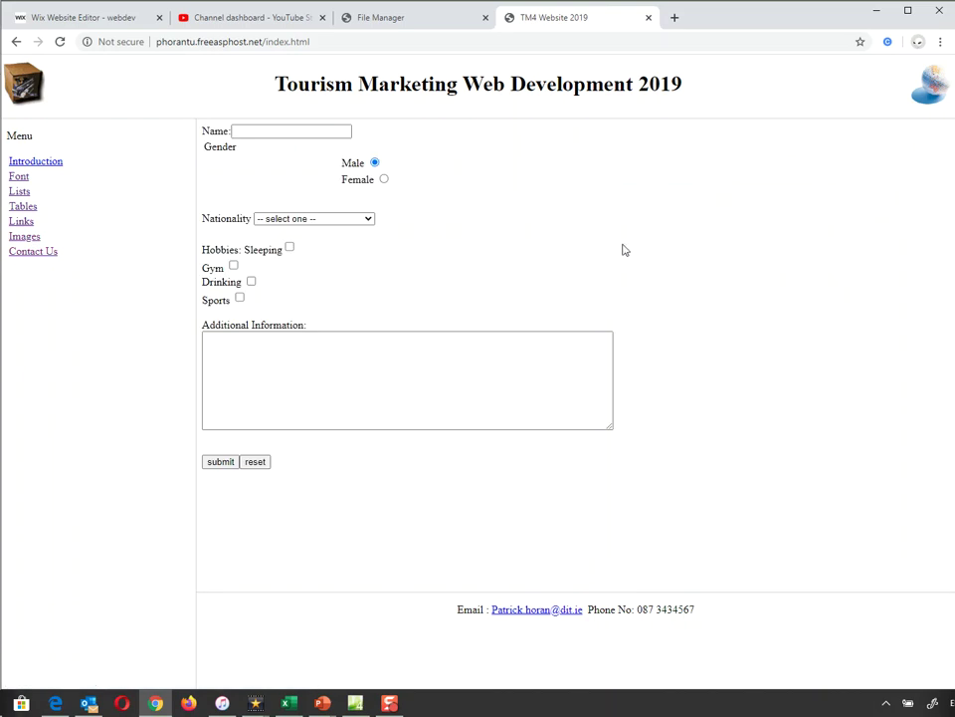
left_click(319, 41)
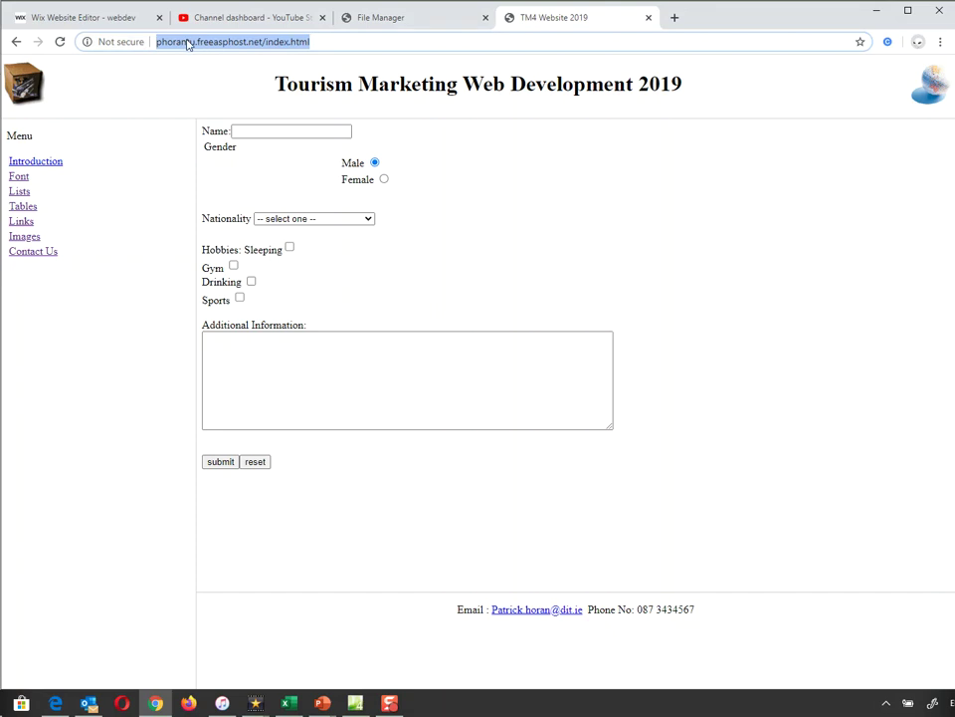
Step: Return to the hosting file manager, look over the extracted files, and select the data folder and 03_bluewait.gif
left_click(412, 22)
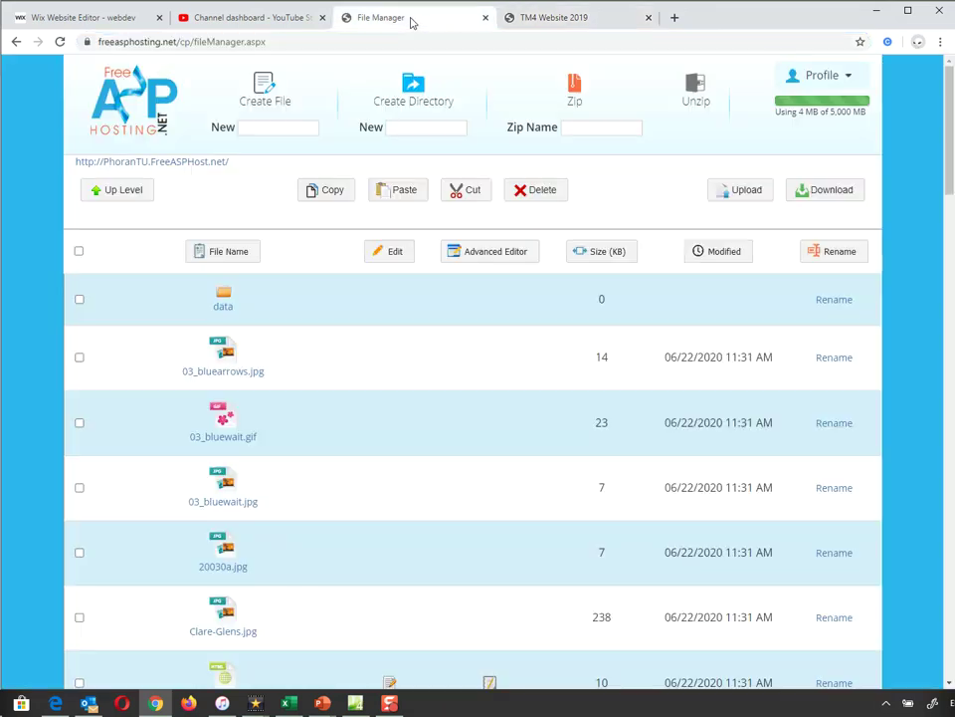
scroll(334, 442, "down", 5)
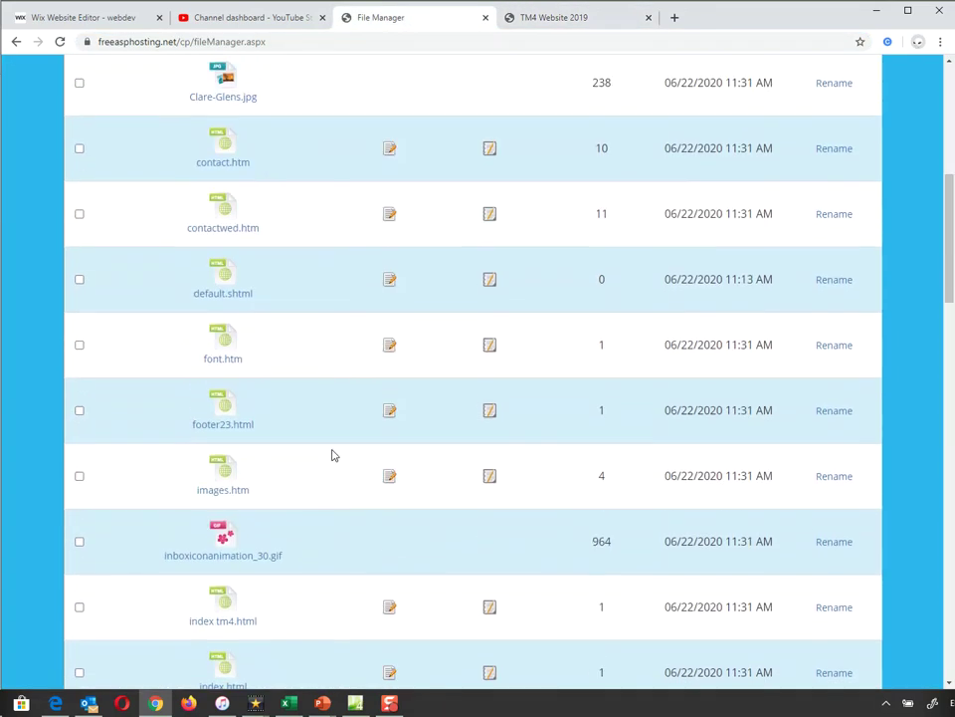
scroll(333, 455, "up", 5)
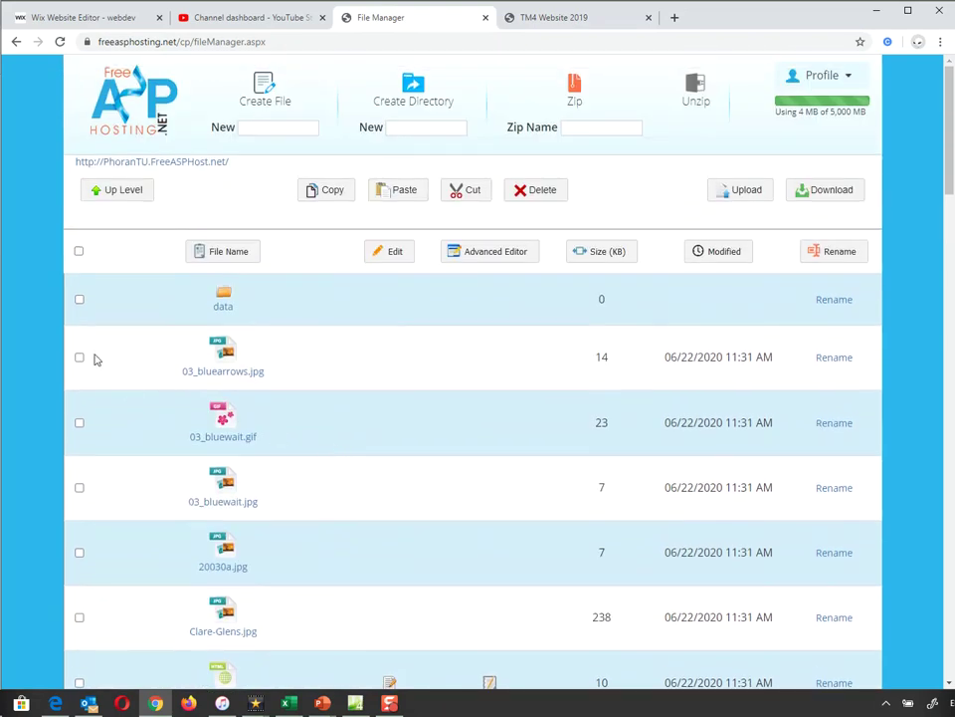
left_click(79, 300)
left_click(79, 422)
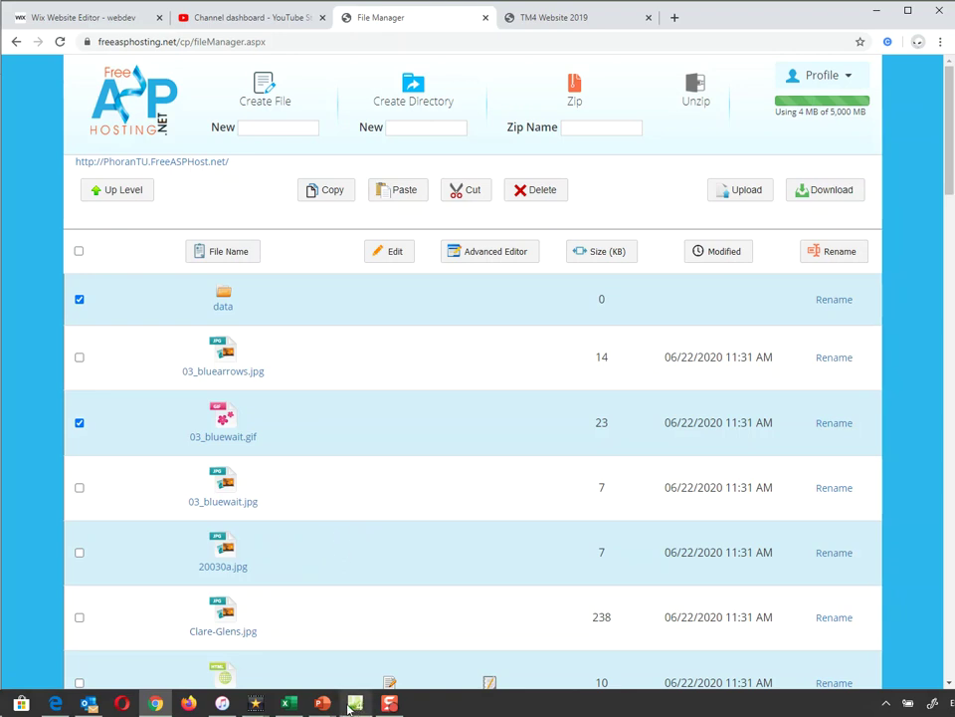
Step: Switch to the PowerPoint slide show and go through the Publication slides covering sign-up, My Files, uploading files and testing the website
mouse_move(323, 705)
left_click(368, 652)
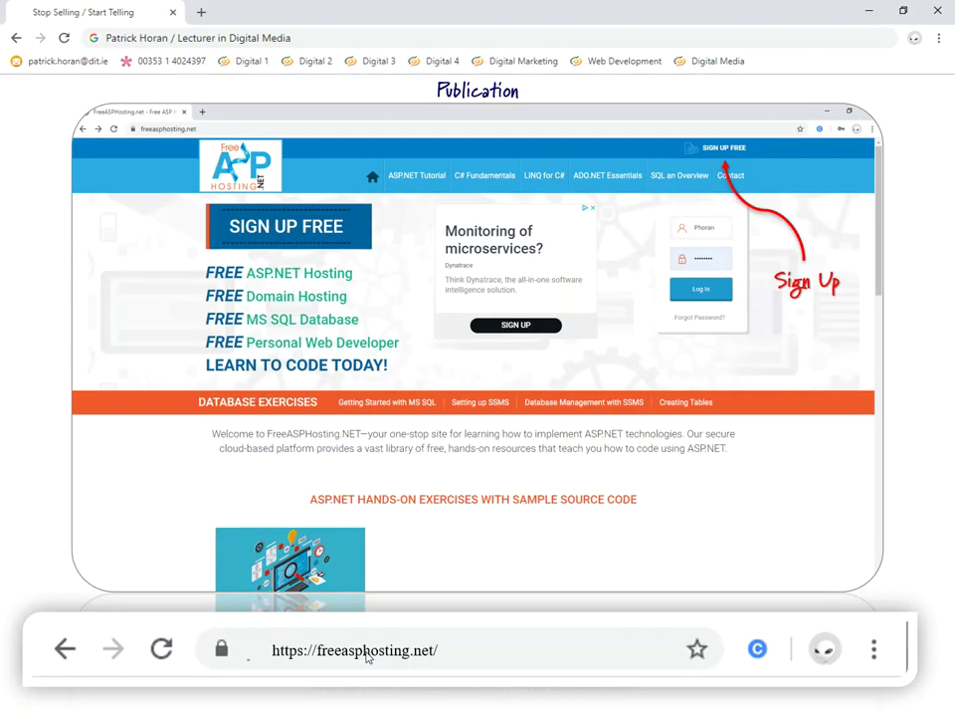
left_click(366, 657)
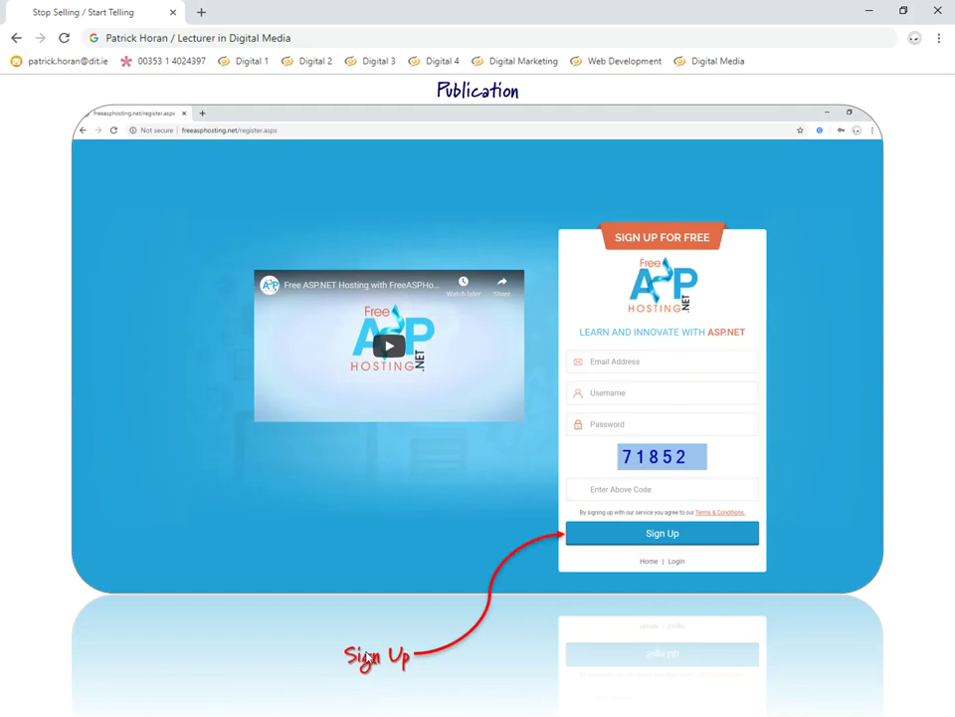
left_click(368, 657)
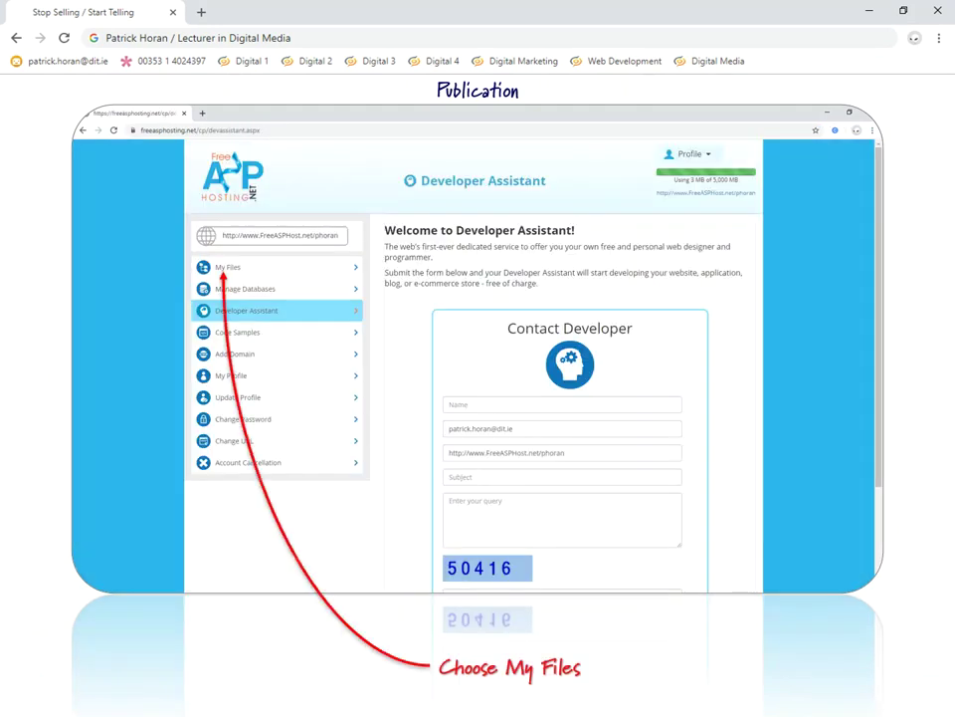
key("Right")
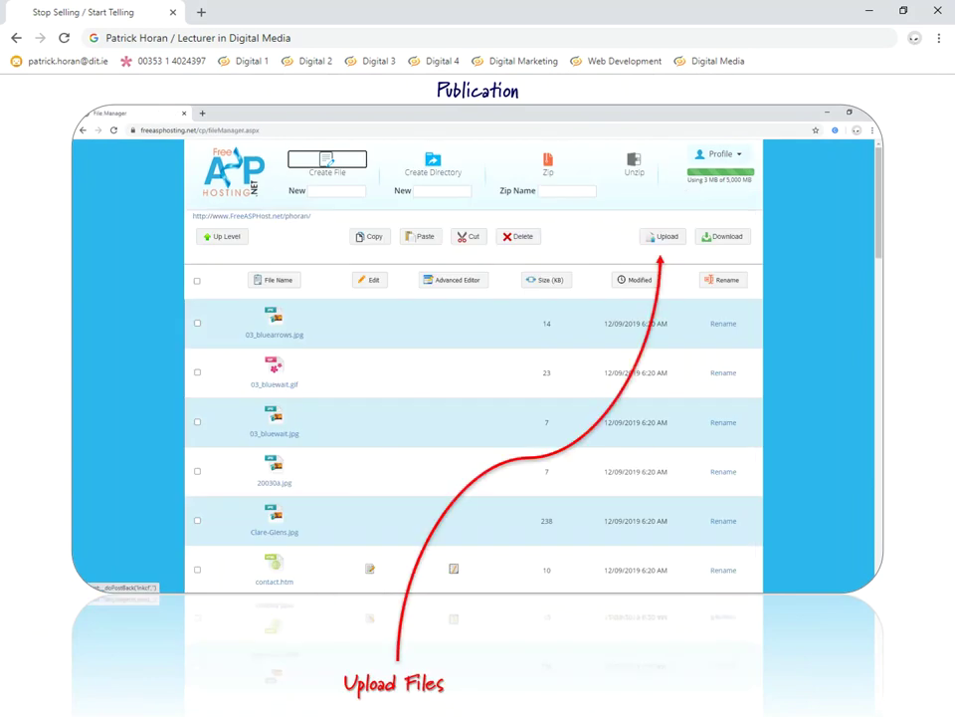
key("Right")
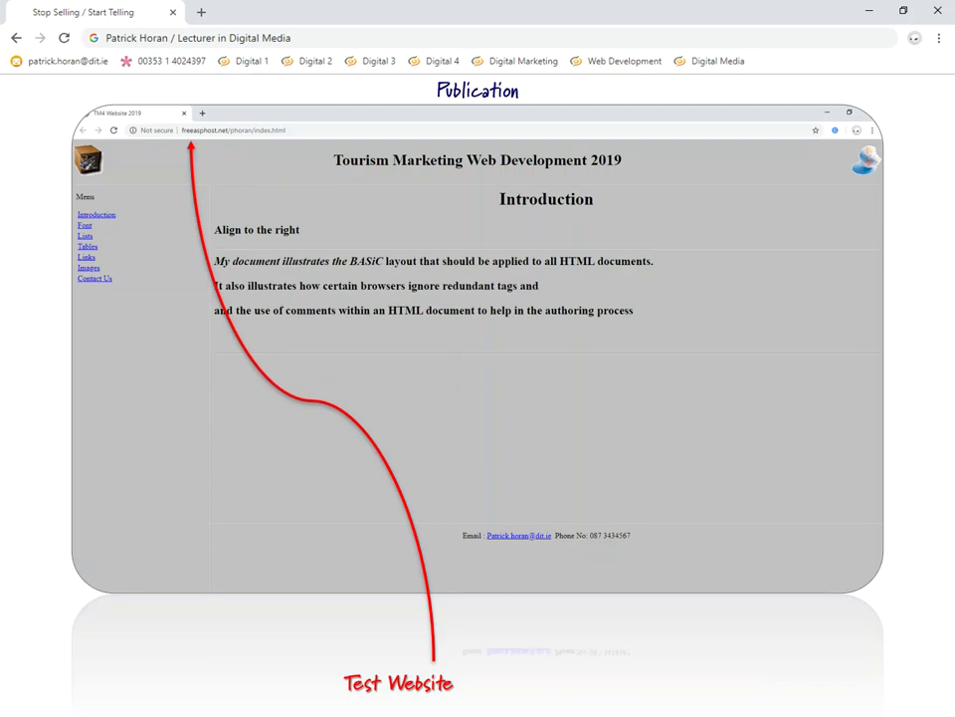
key("Right")
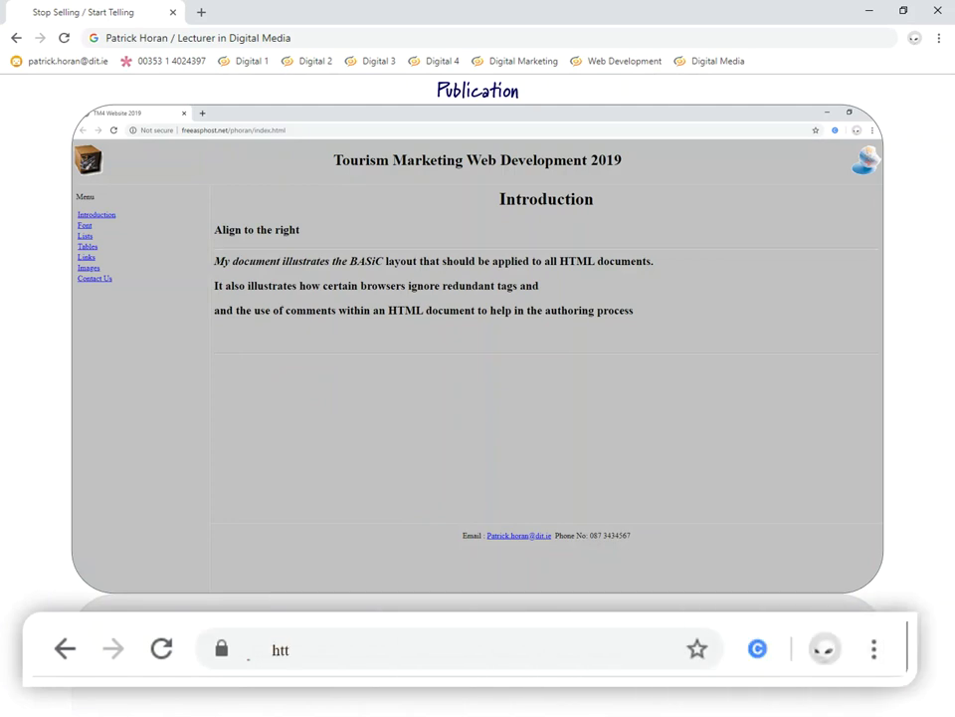